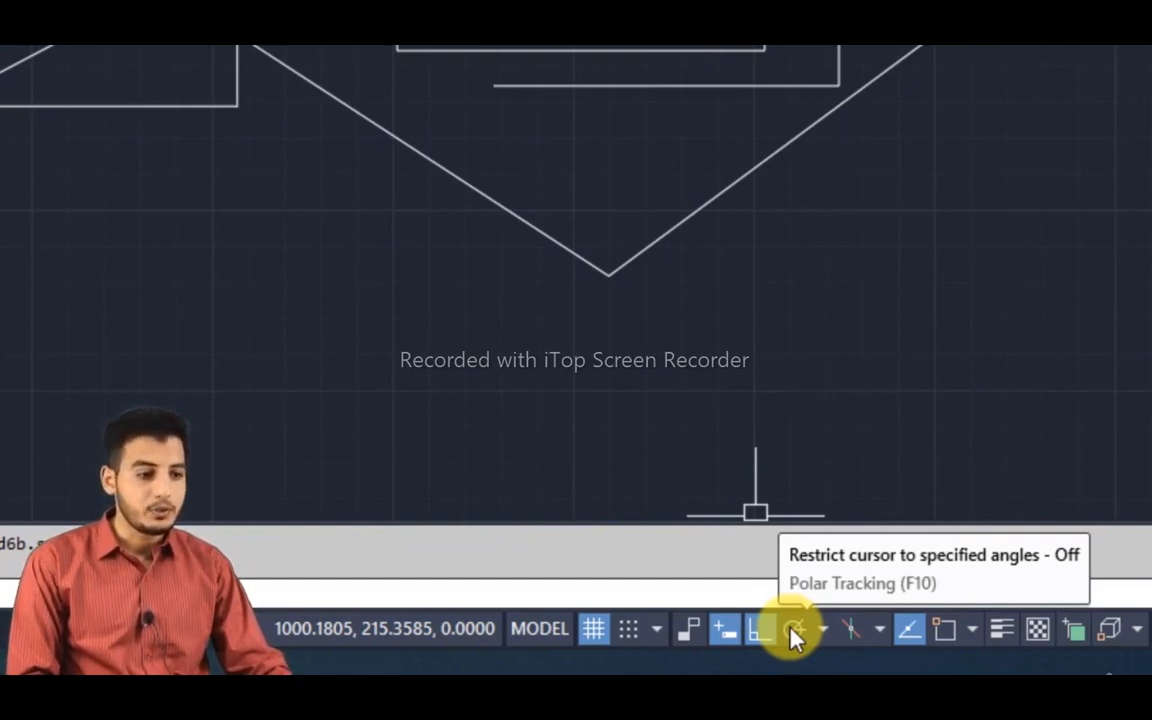
Turn on polar tracking so the cursor is restricted to specified angles
click(794, 630)
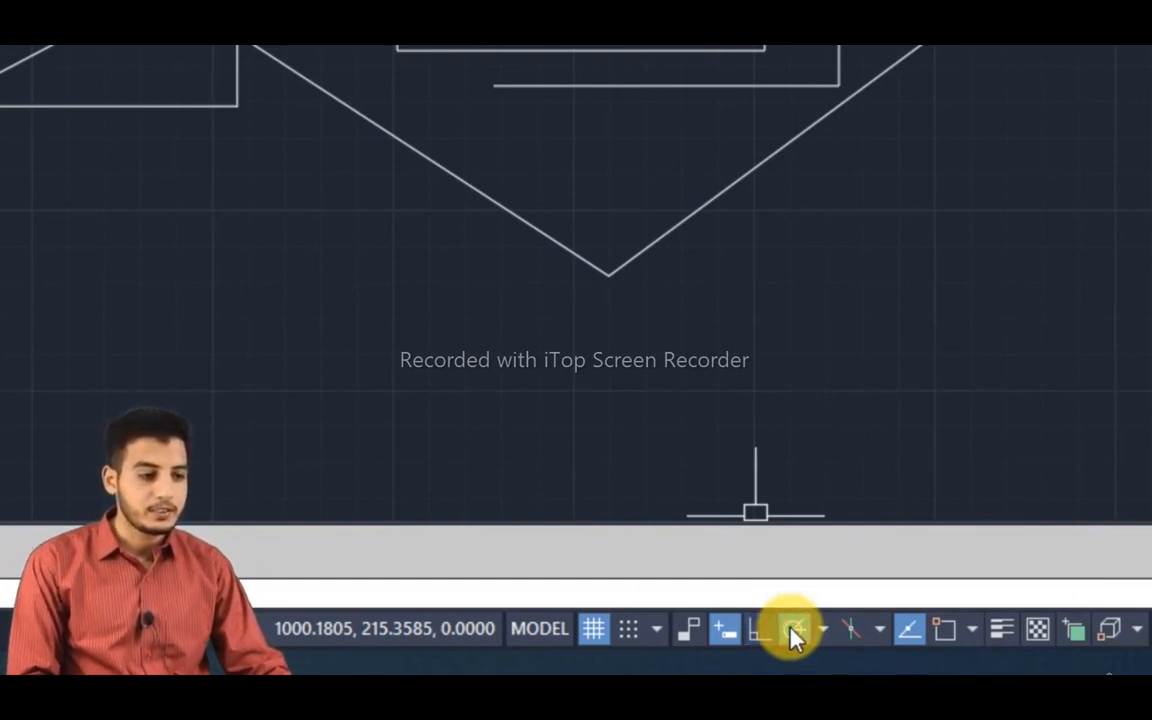
click(794, 632)
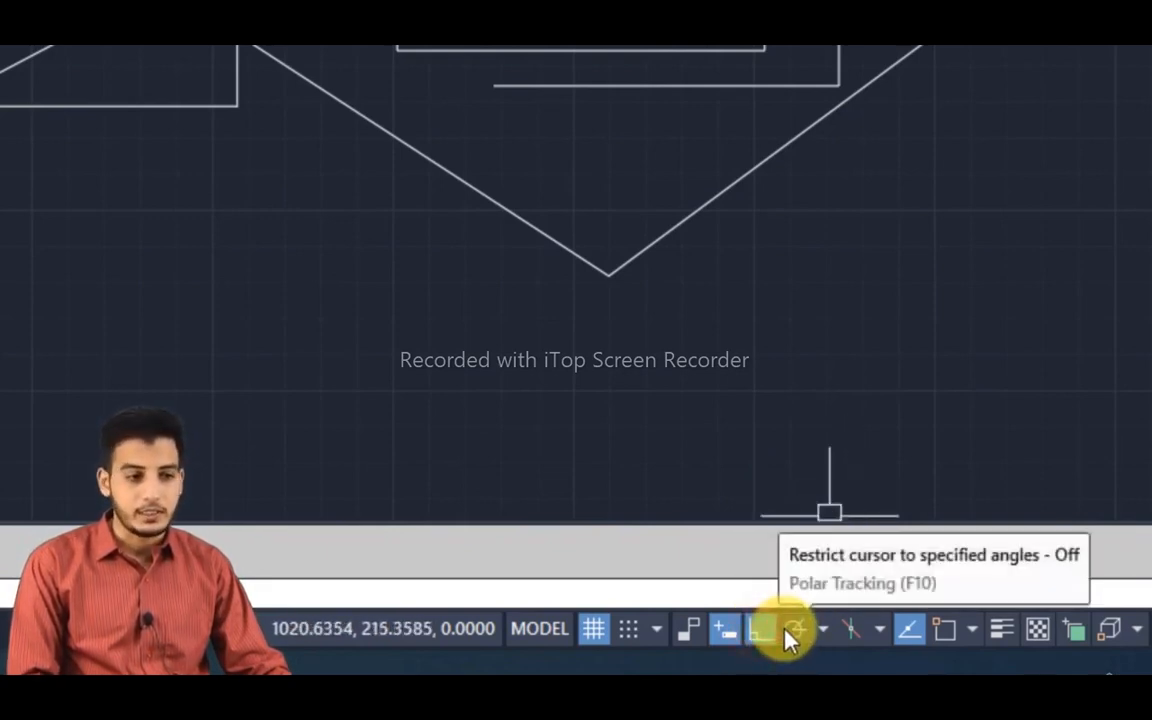
click(792, 632)
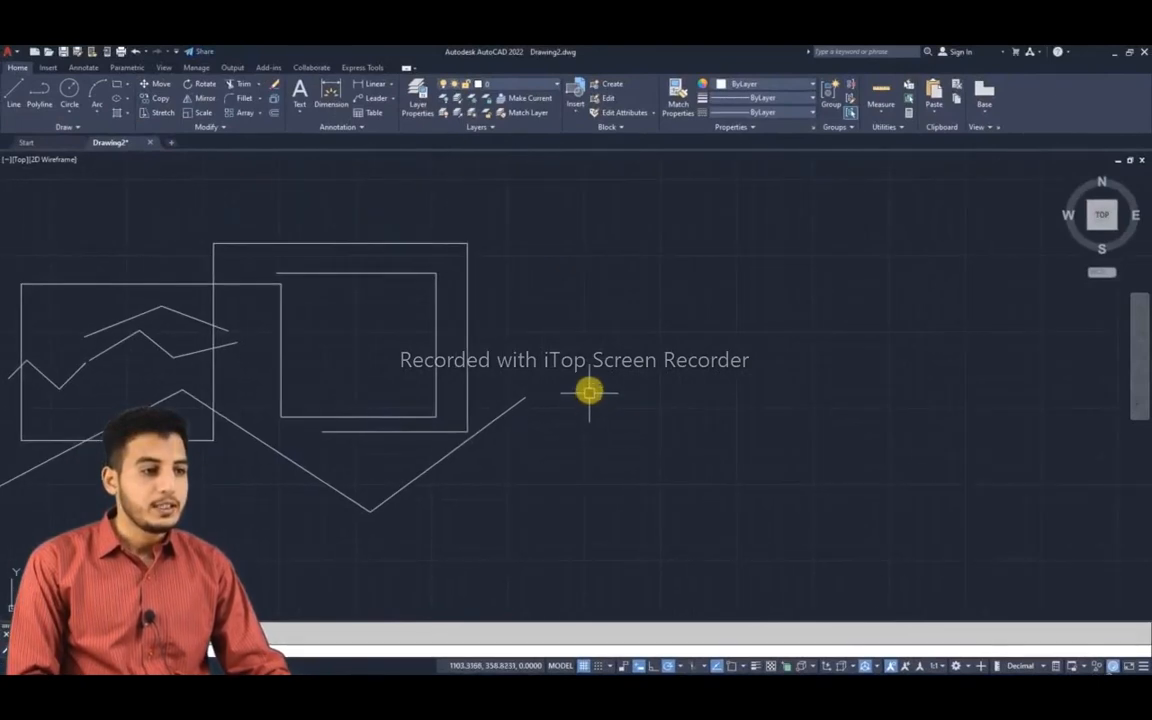
Preview a line at the 45° and 90° polar angles in the empty area beside the zigzag's end
scroll(589, 392, up, 2)
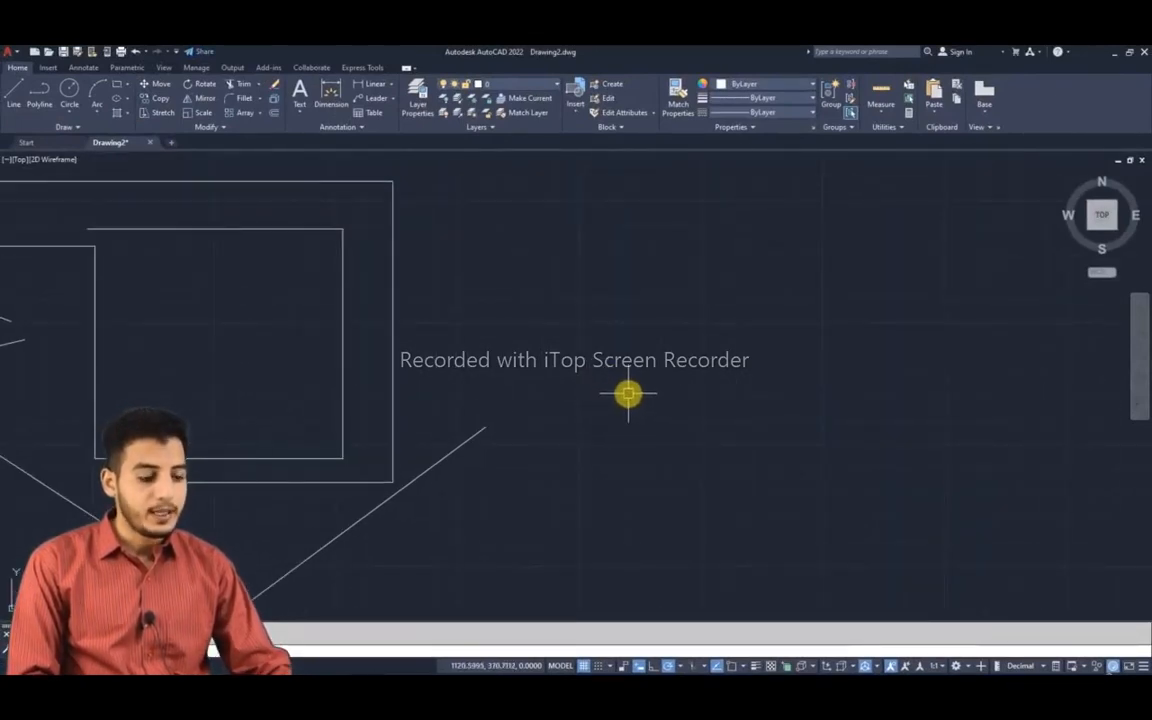
text(l)
key(Return)
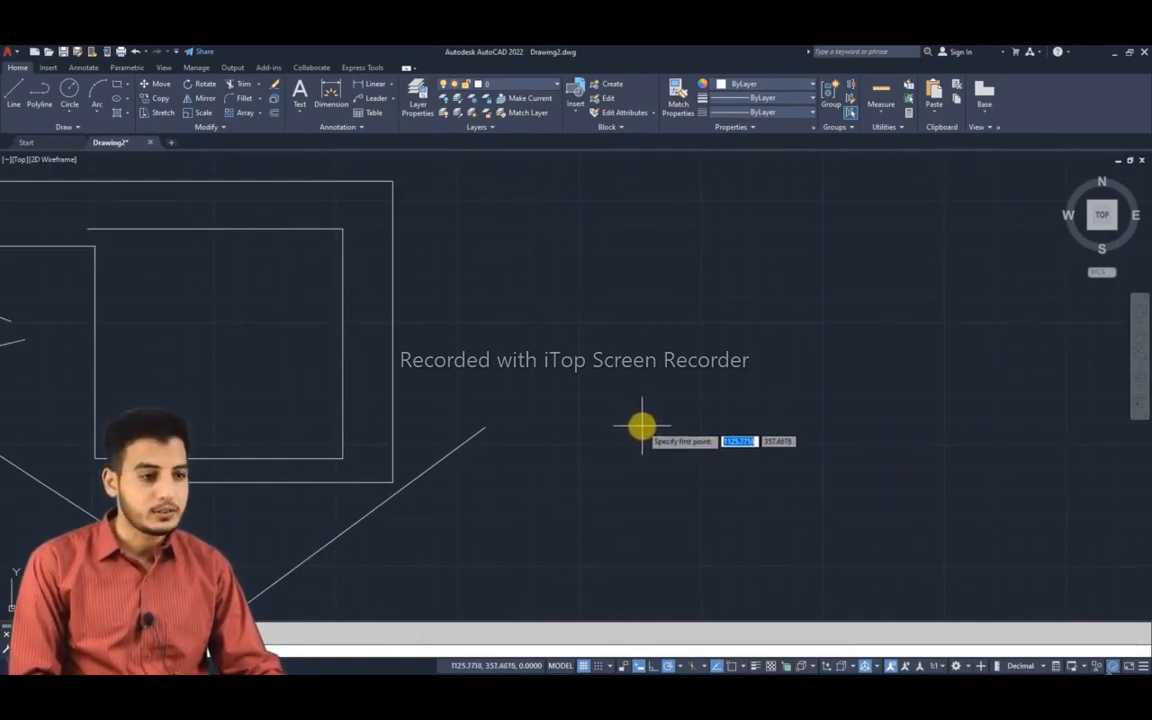
click(558, 476)
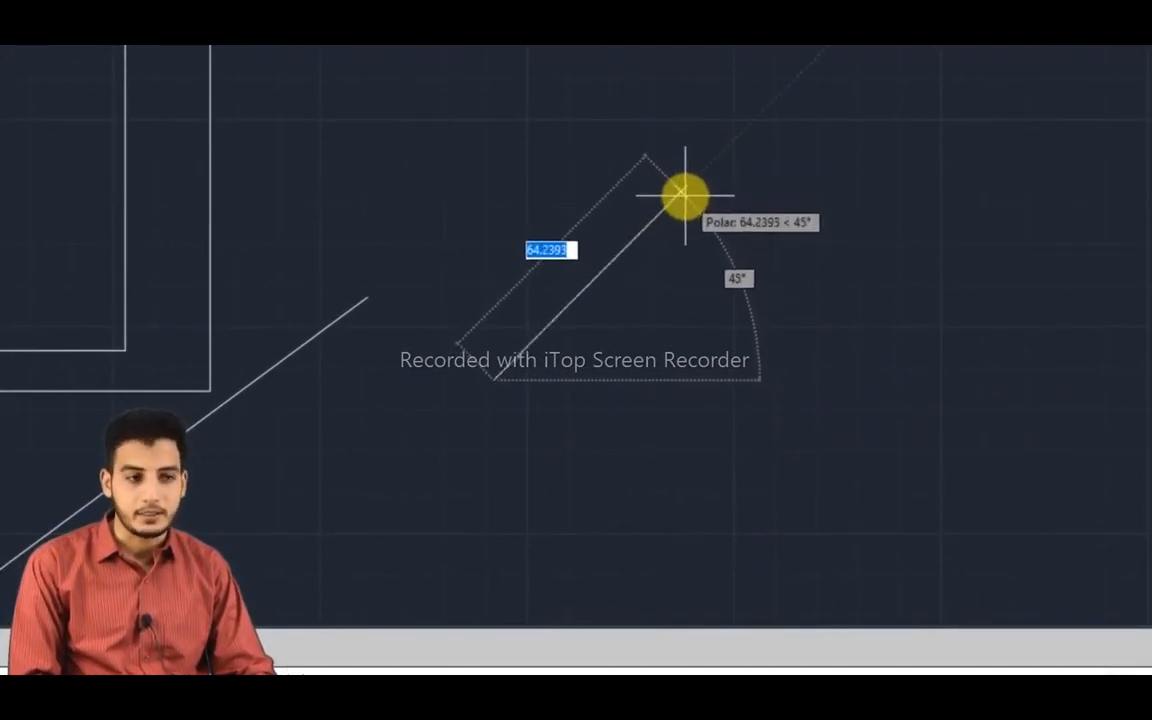
scroll(685, 195, up, 2)
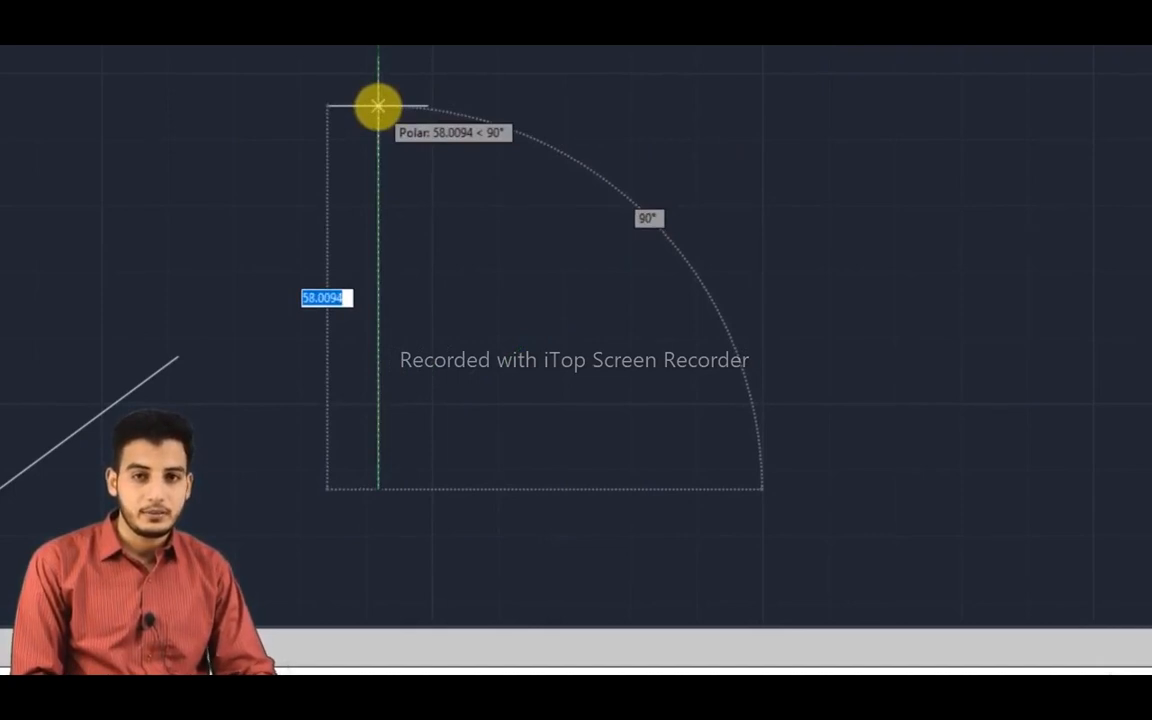
key(Escape)
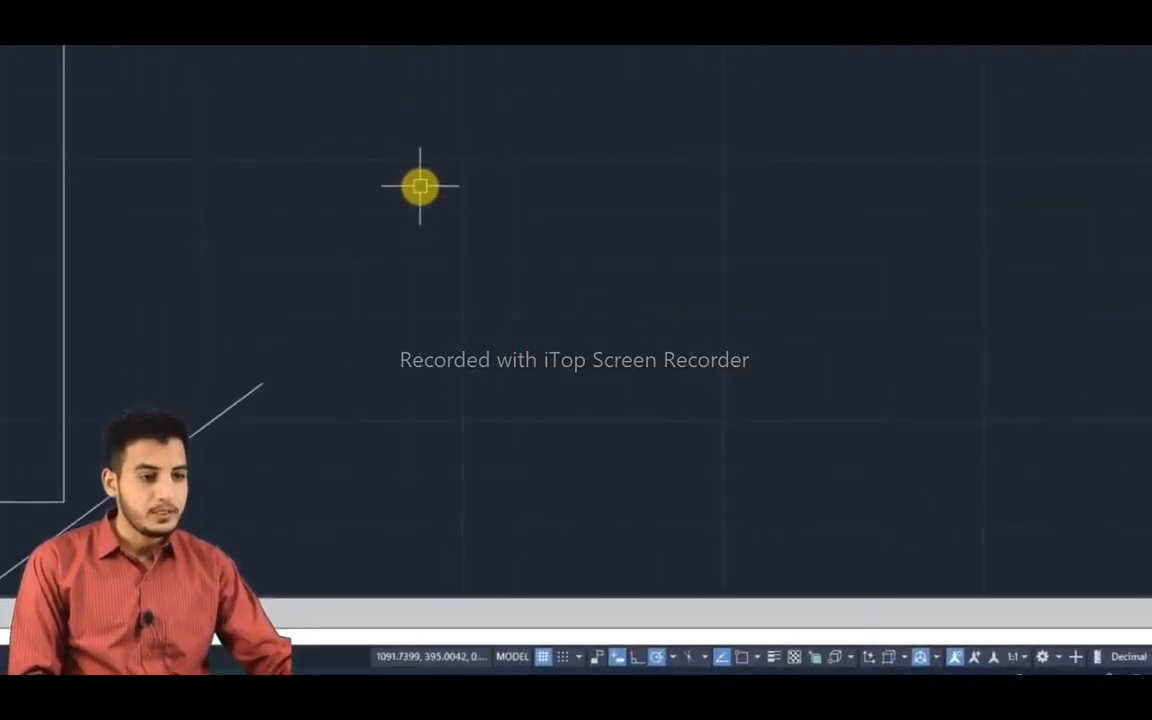
Set polar tracking to 90, 180, 270, 360 and draw a flag-shaped outline from four connected horizontal and vertical lines
click(675, 657)
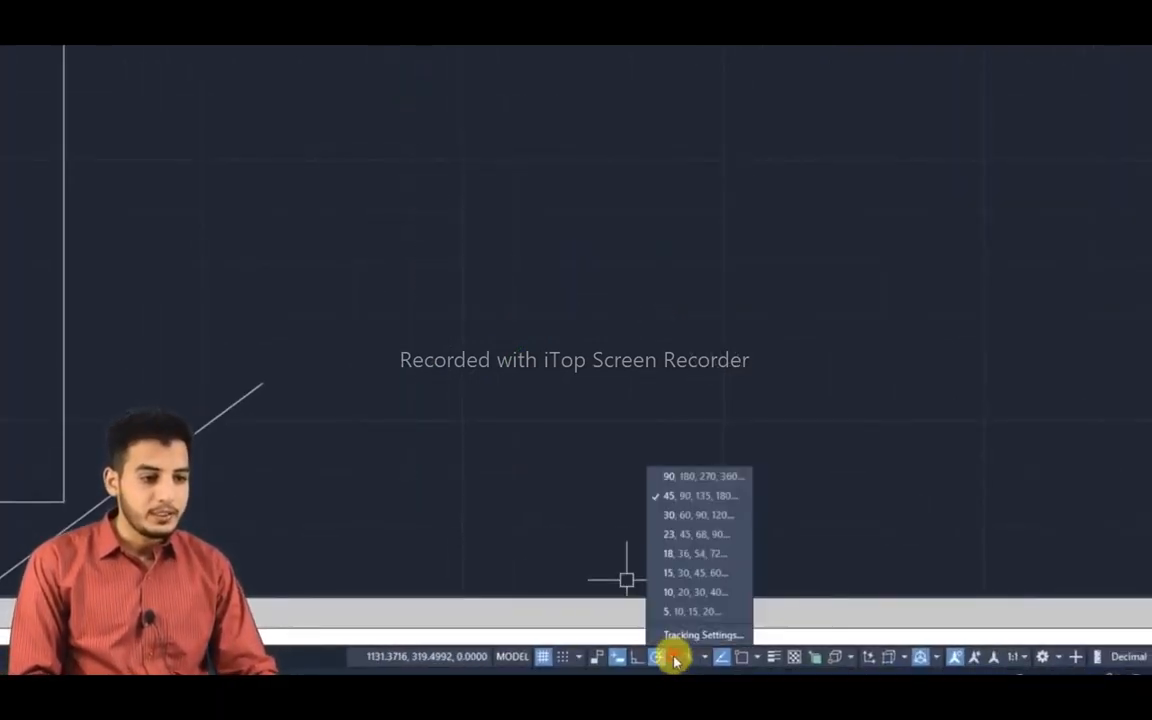
click(676, 480)
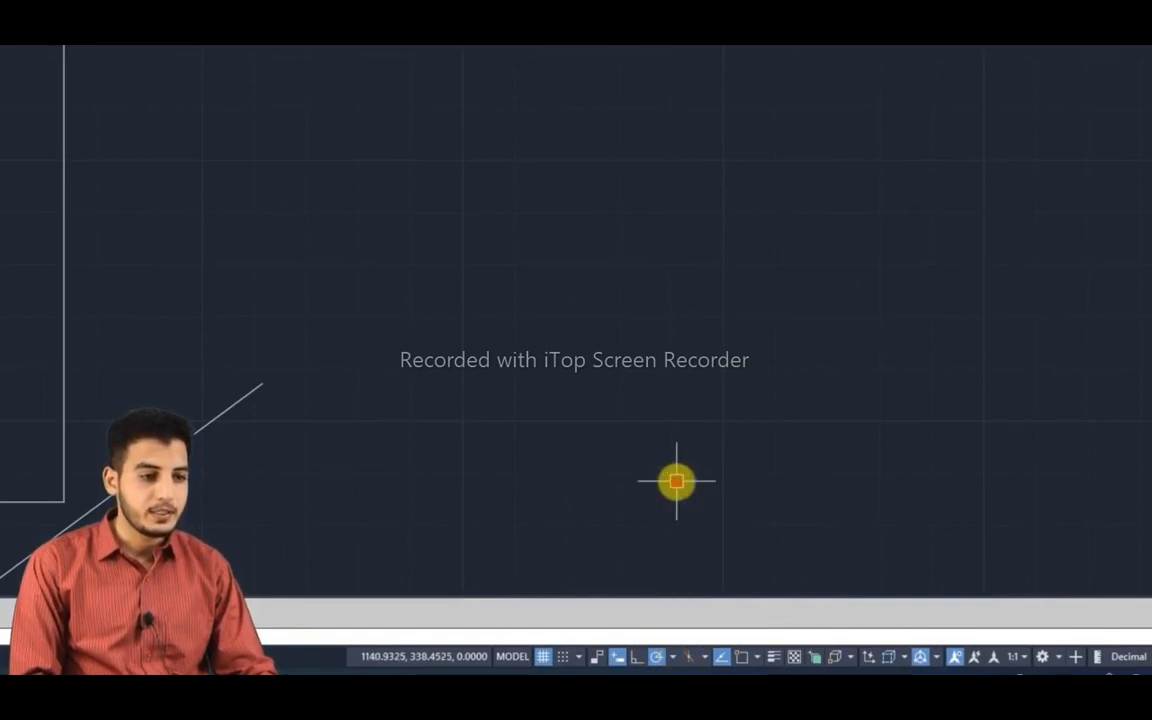
key(l)
key(Return)
click(505, 357)
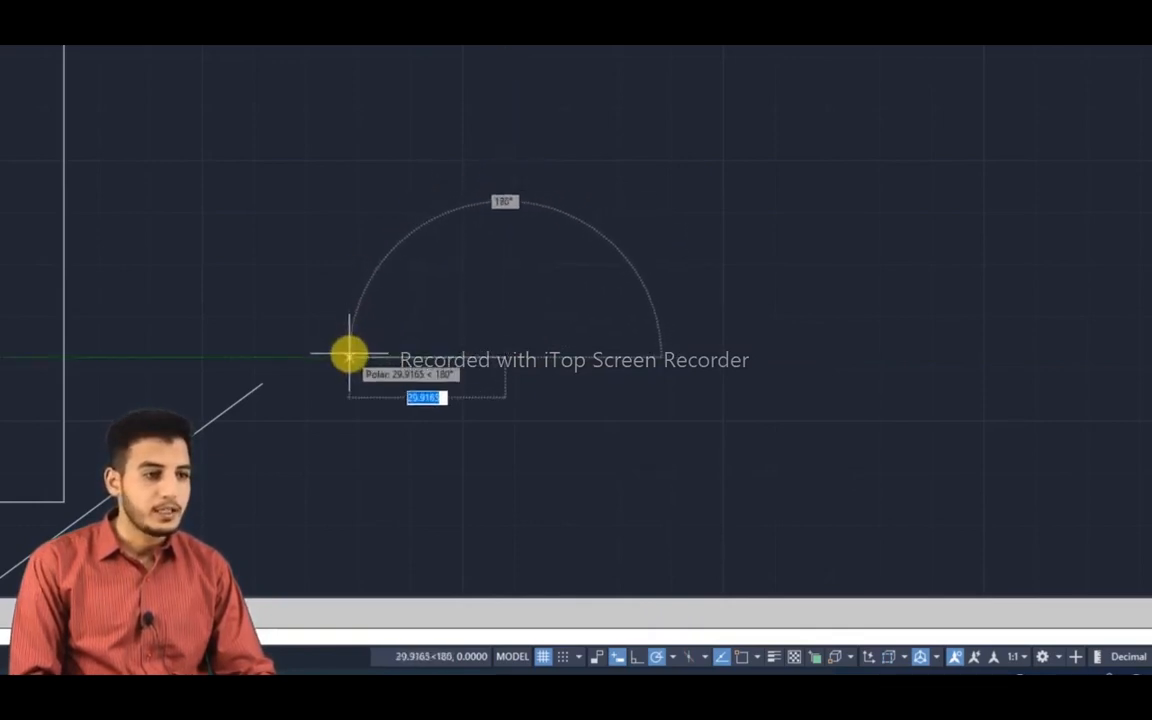
click(757, 359)
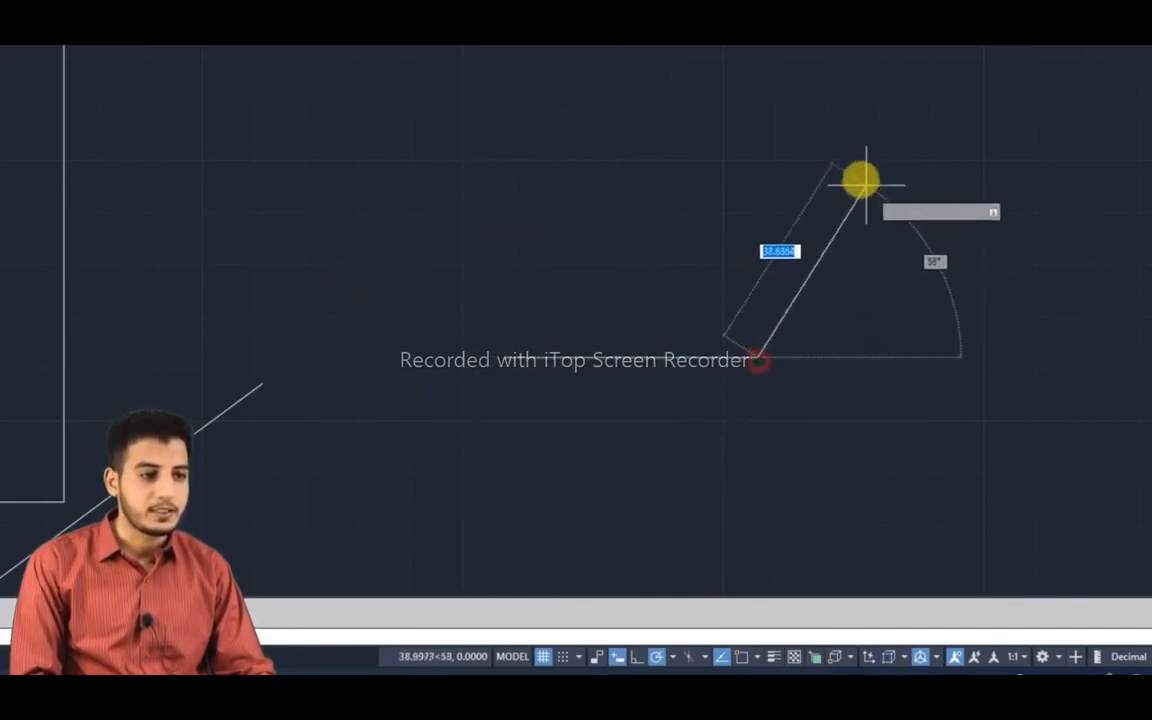
click(757, 145)
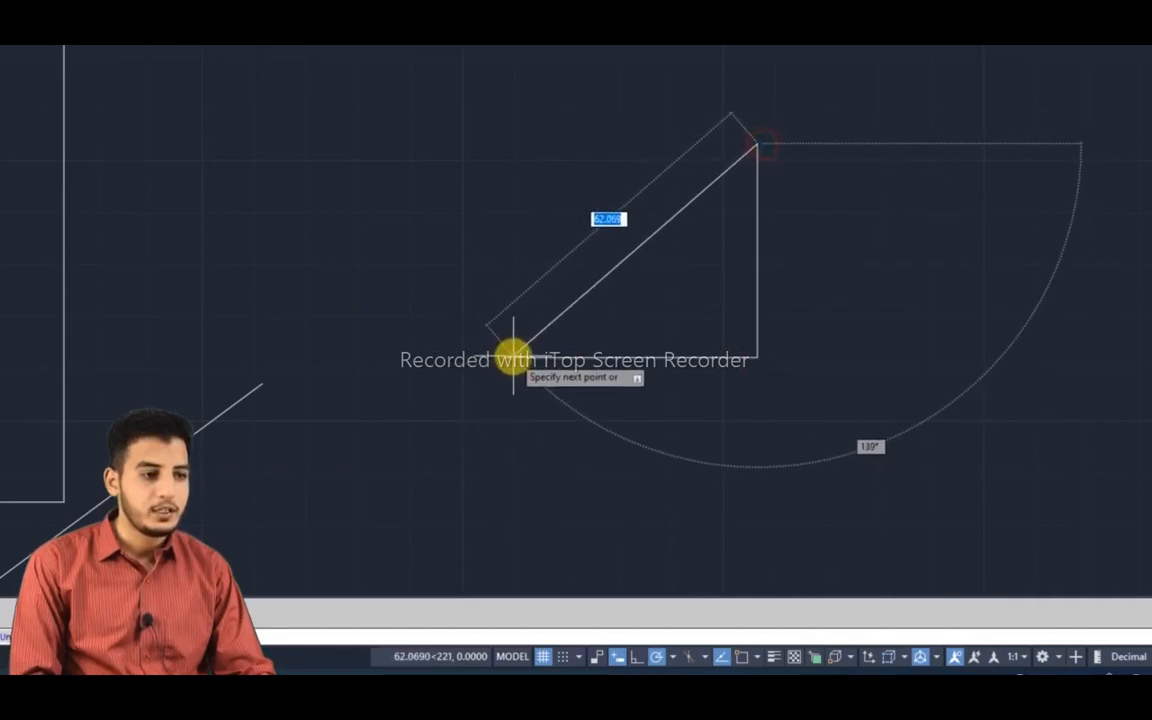
click(504, 145)
click(504, 470)
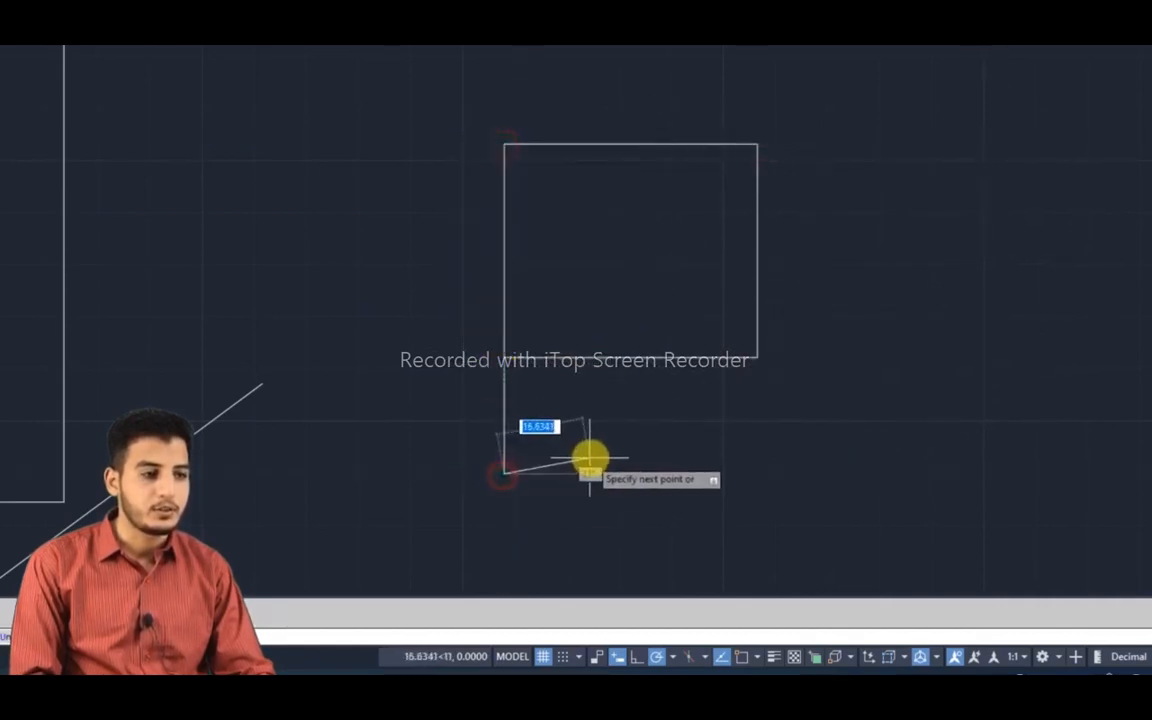
key(Escape)
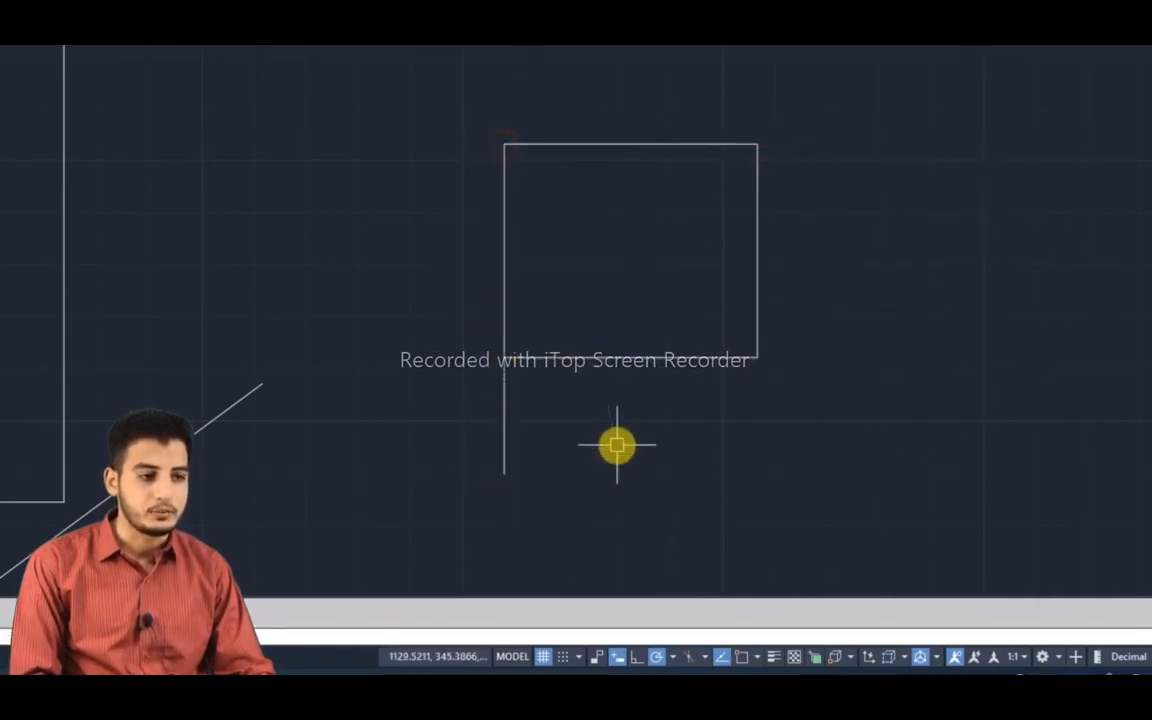
Set polar tracking to 18, 36, 54, 72 and preview a line at those angles beside the flag shape
click(670, 658)
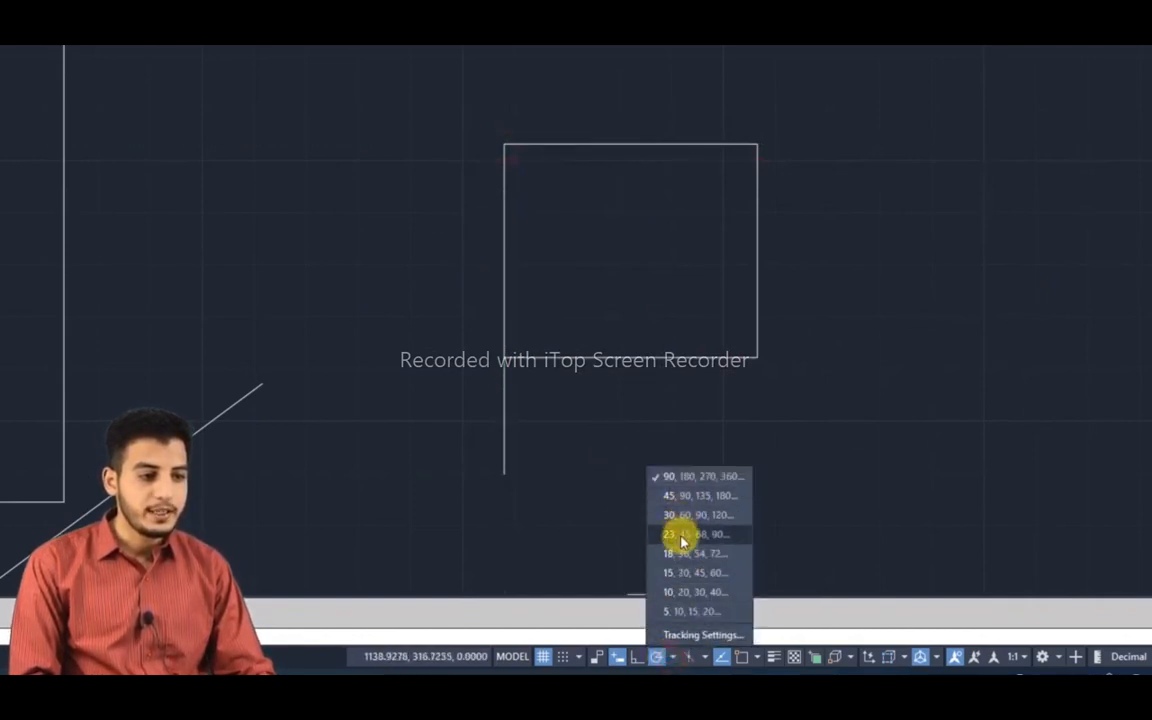
click(682, 555)
mouse_move(887, 432)
middle_down()
mouse_move(499, 432)
mouse_move(505, 421)
middle_up()
text(l)
key(Return)
click(565, 350)
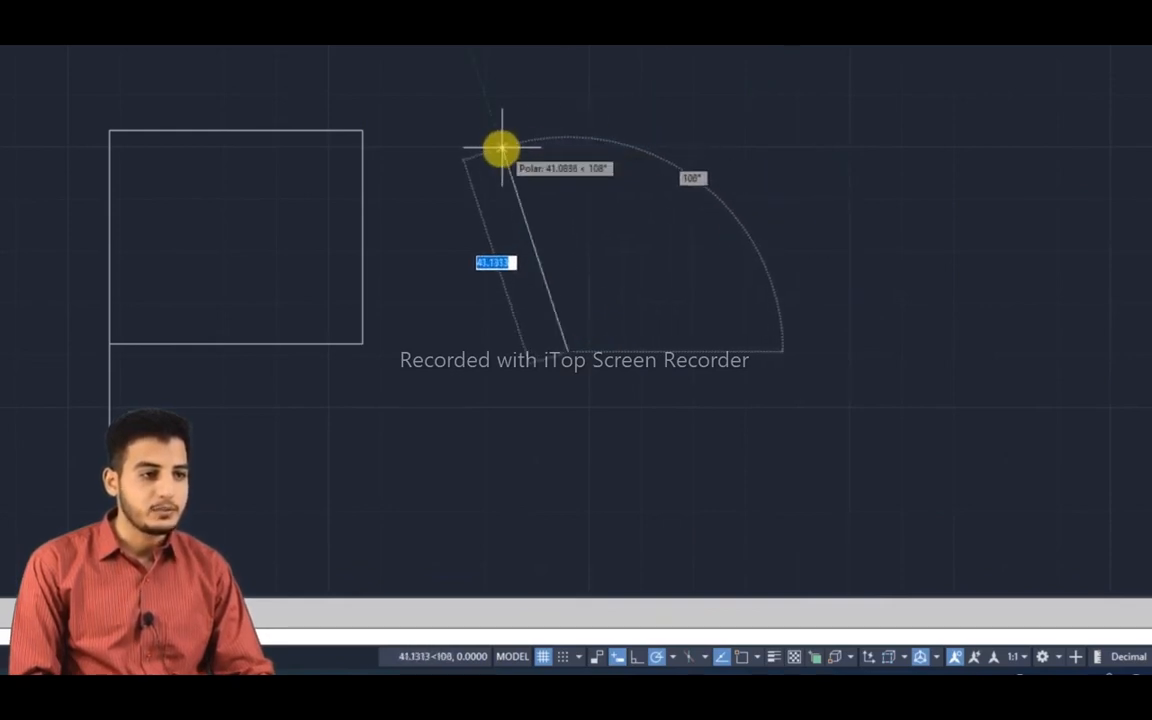
key(Escape)
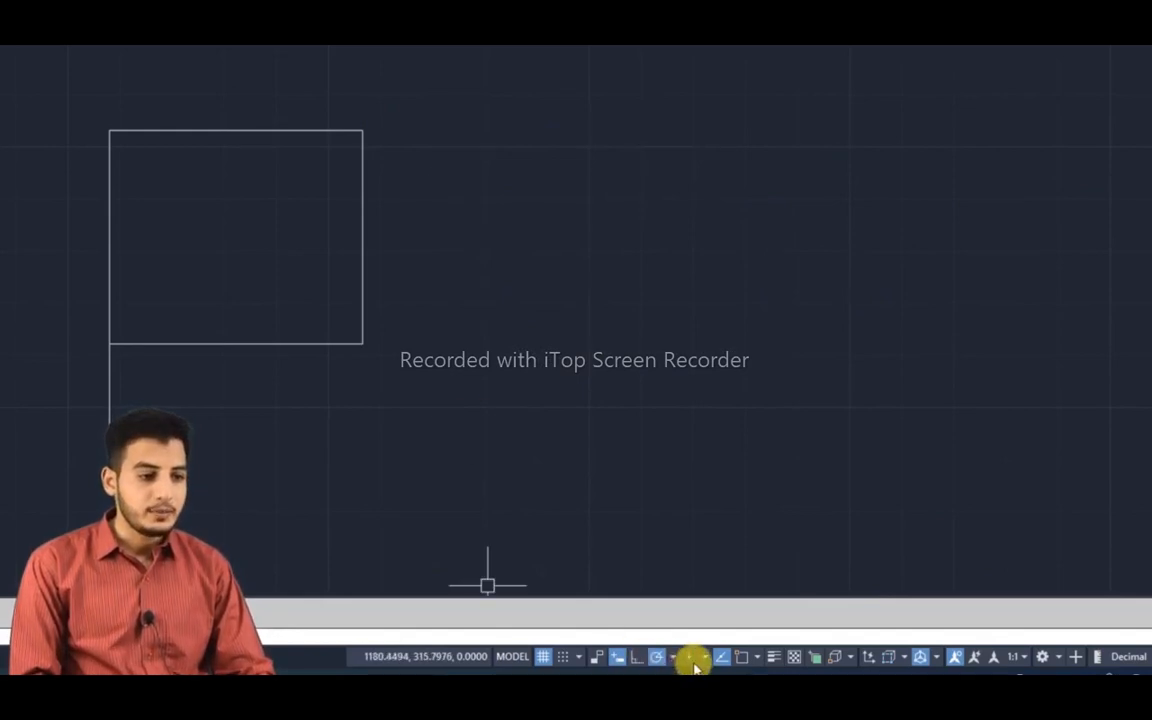
Switch isometric drafting on and back off
scroll(684, 380, down, 8)
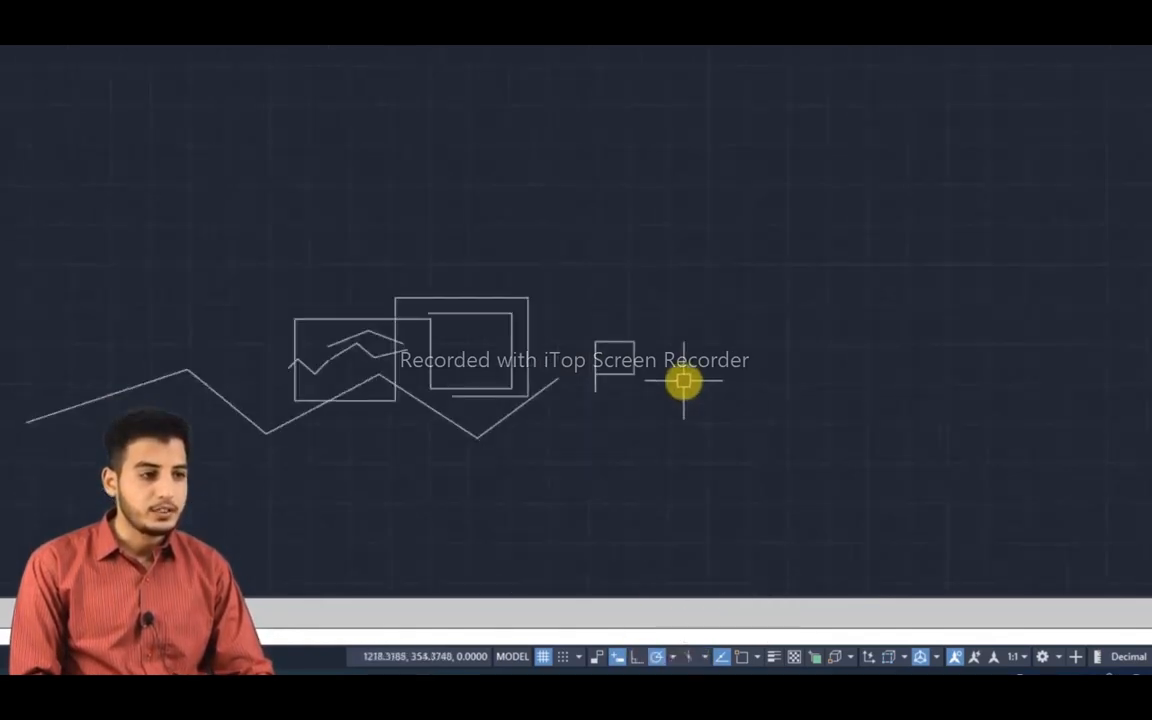
scroll(530, 412, up, 4)
middle_drag(526, 420, 630, 361)
scroll(647, 443, down, 3)
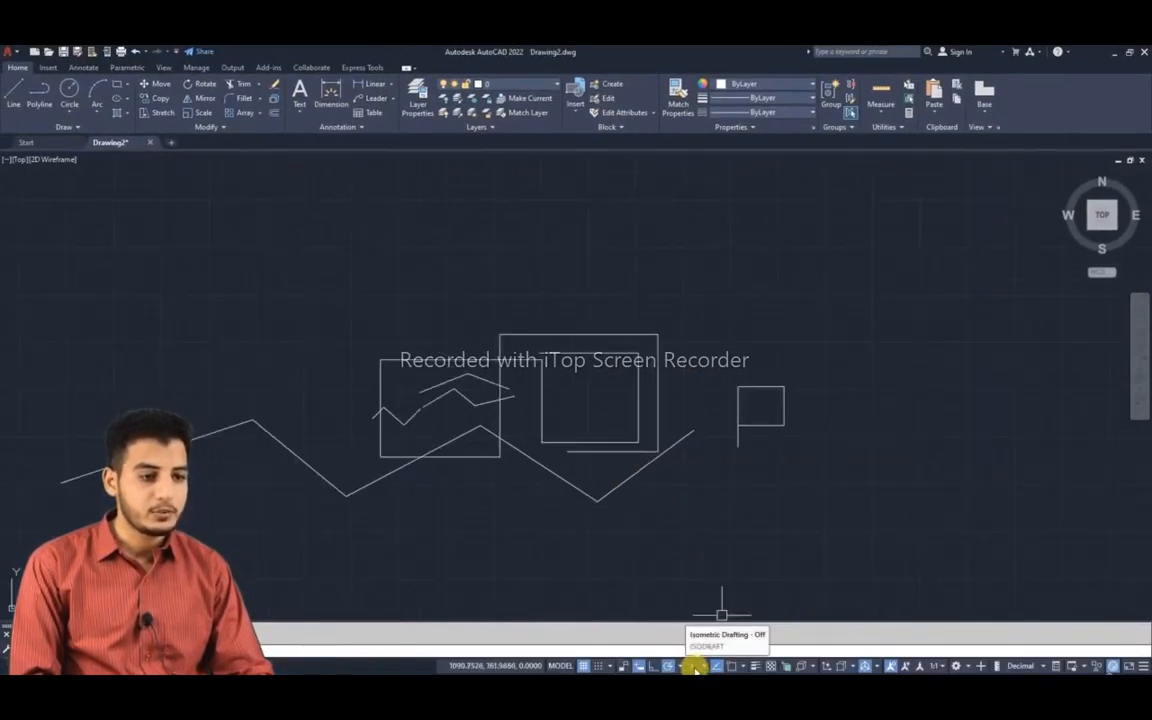
click(697, 666)
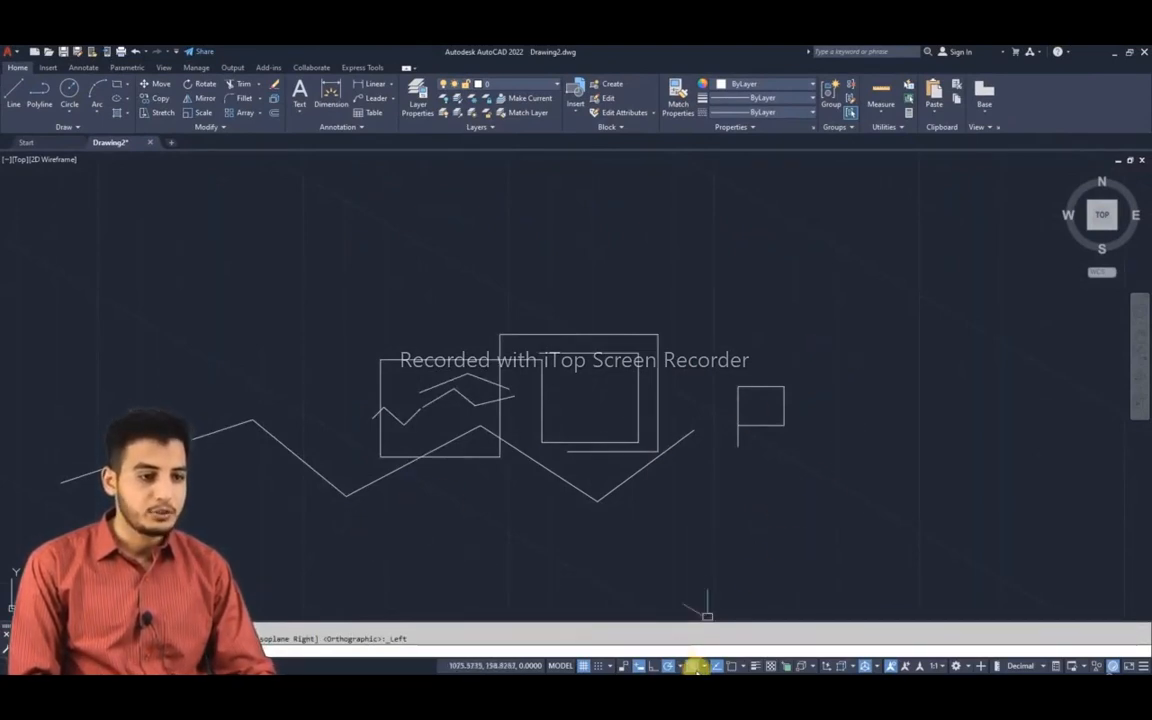
click(697, 667)
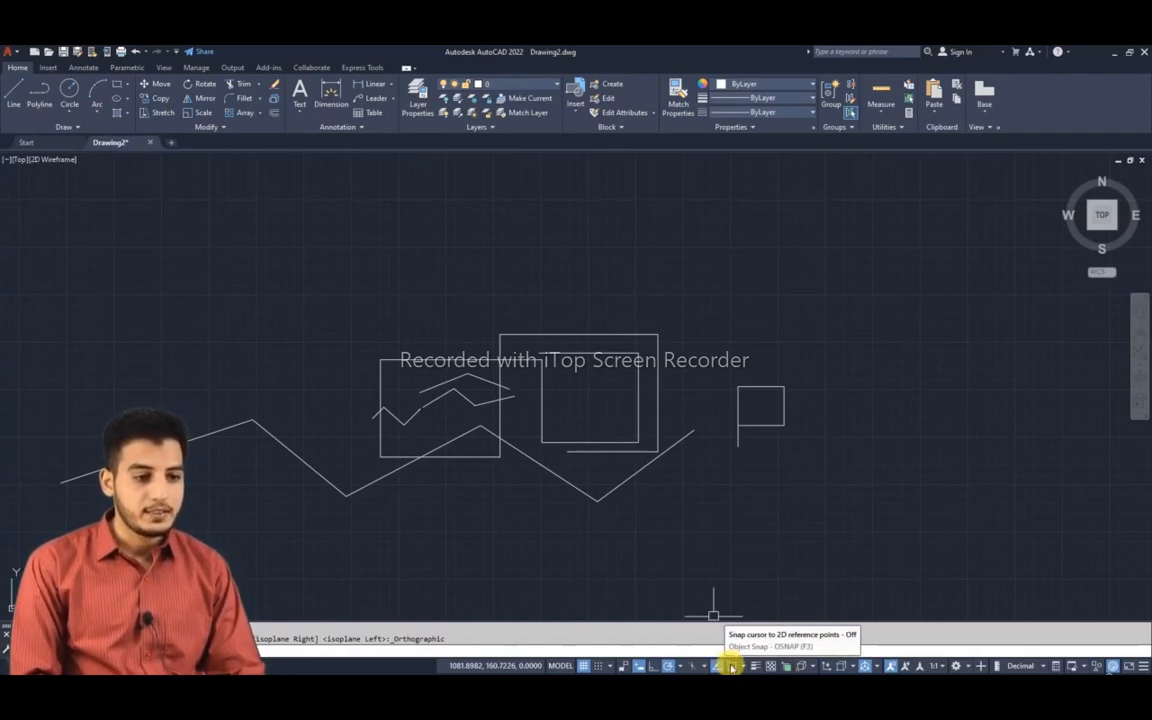
Turn on object snap so the cursor snaps to 2D reference points of the flag shape
scroll(766, 450, up, 6)
mouse_move(877, 393)
middle_down()
mouse_move(761, 510)
mouse_move(720, 509)
middle_up()
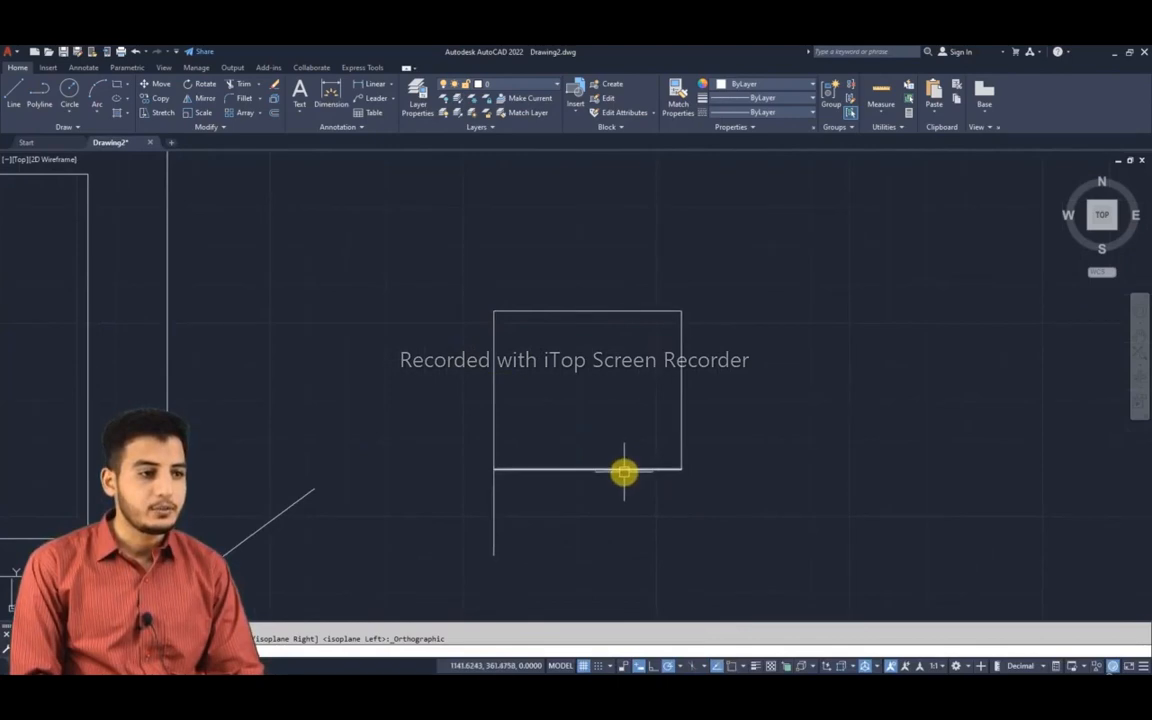
click(13, 92)
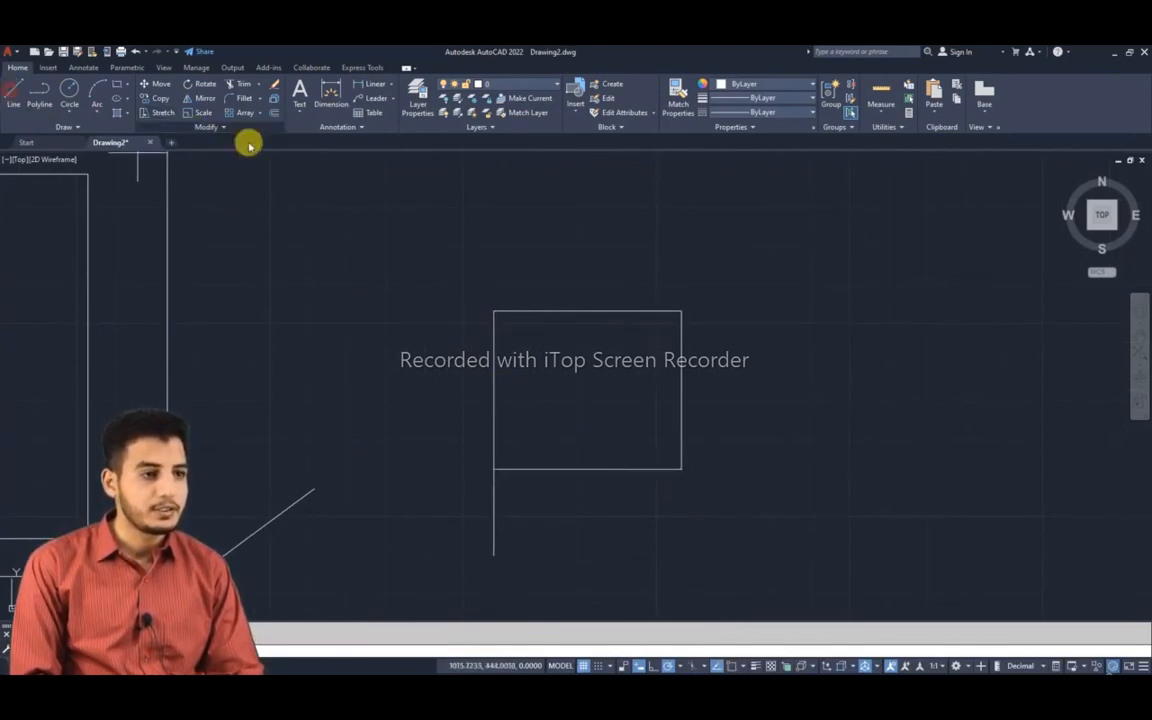
scroll(674, 270, up, 2)
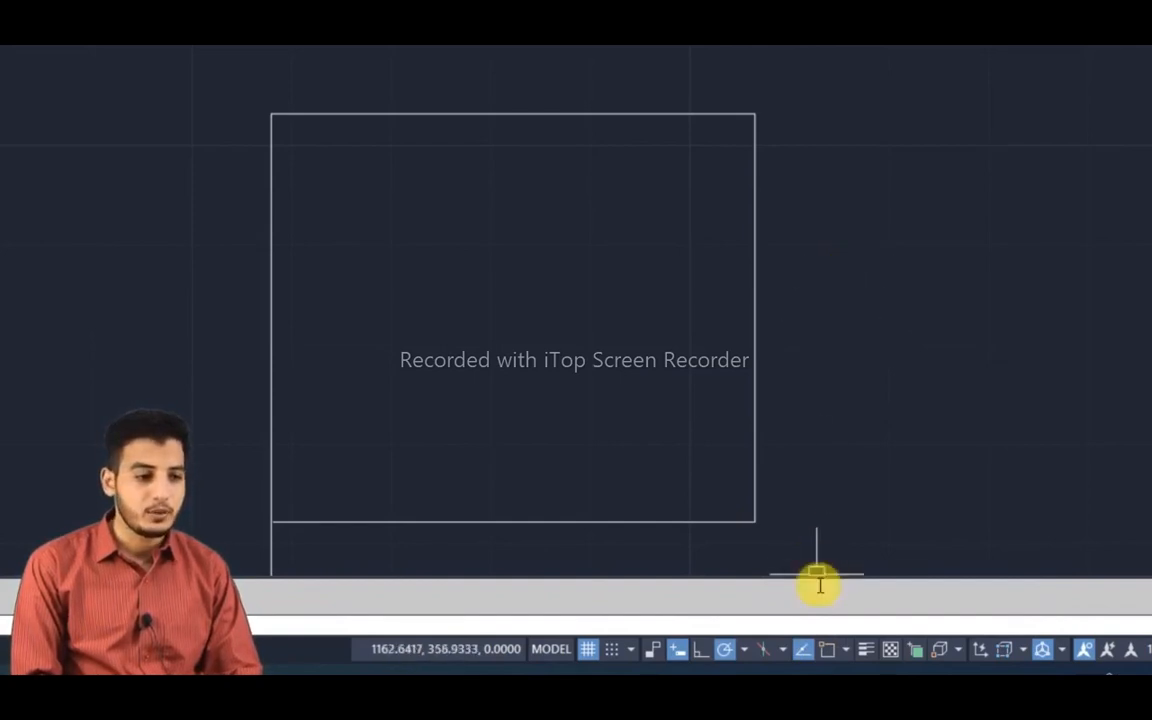
click(829, 651)
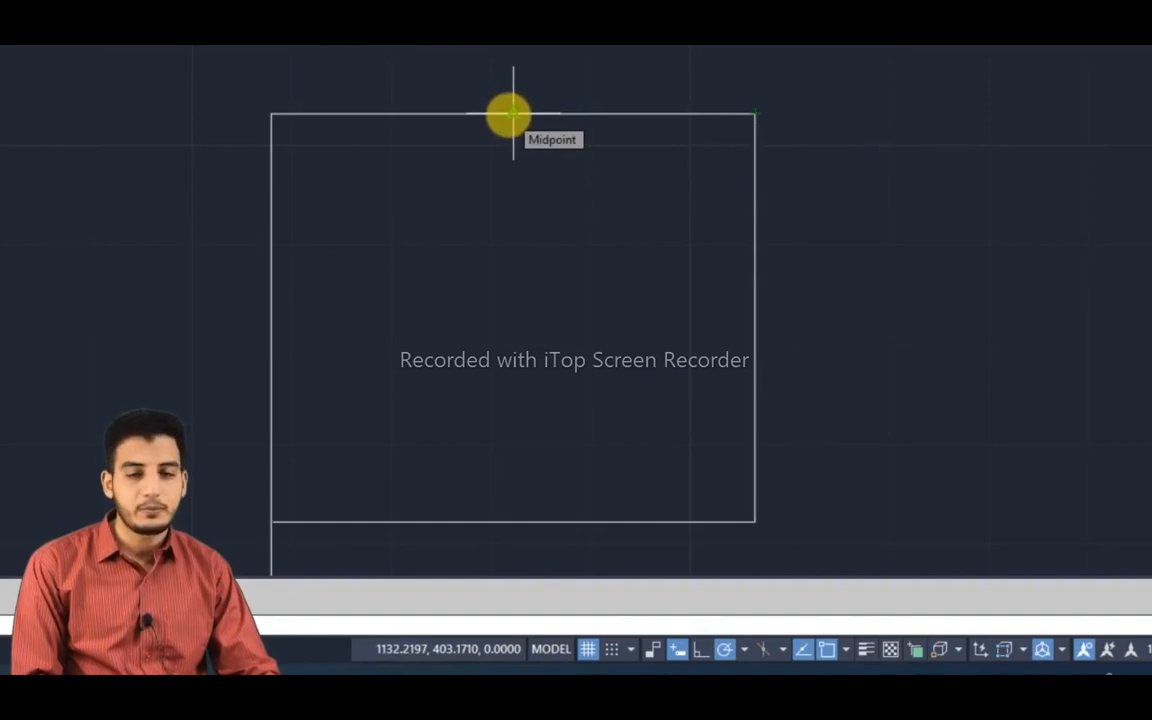
Draw a diagonal line across the flag's rectangle from its upper-left corner to its lower-right corner
scroll(511, 115, up, 5)
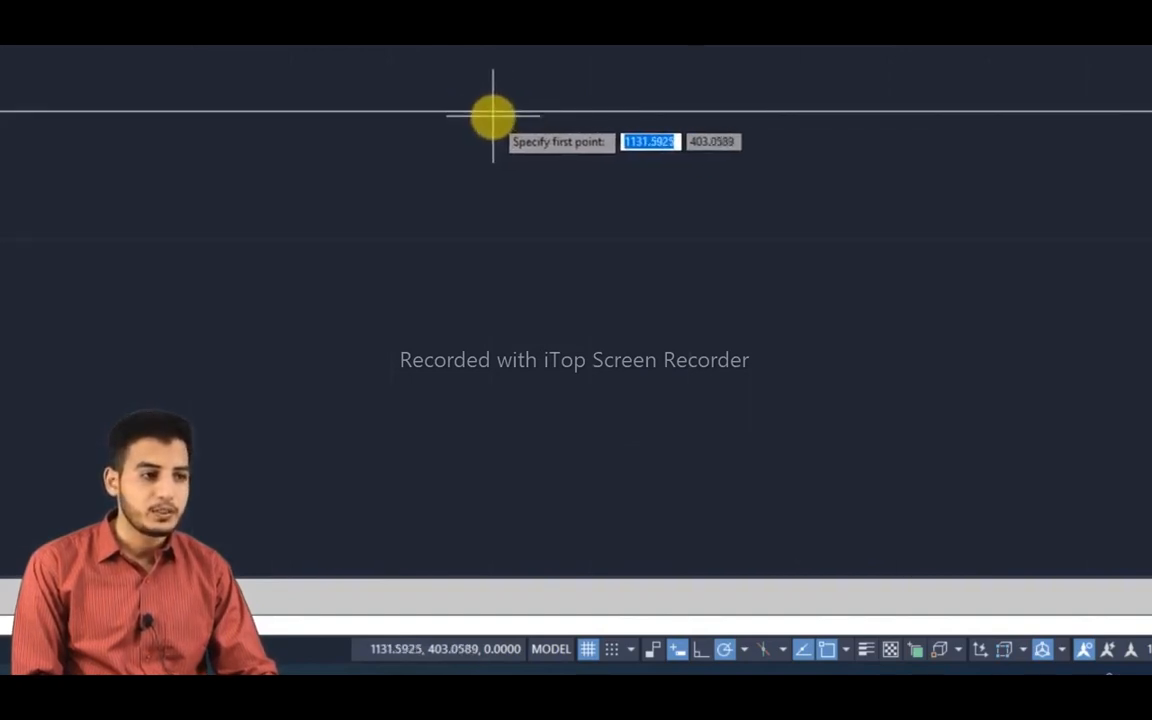
scroll(491, 116, down, 3)
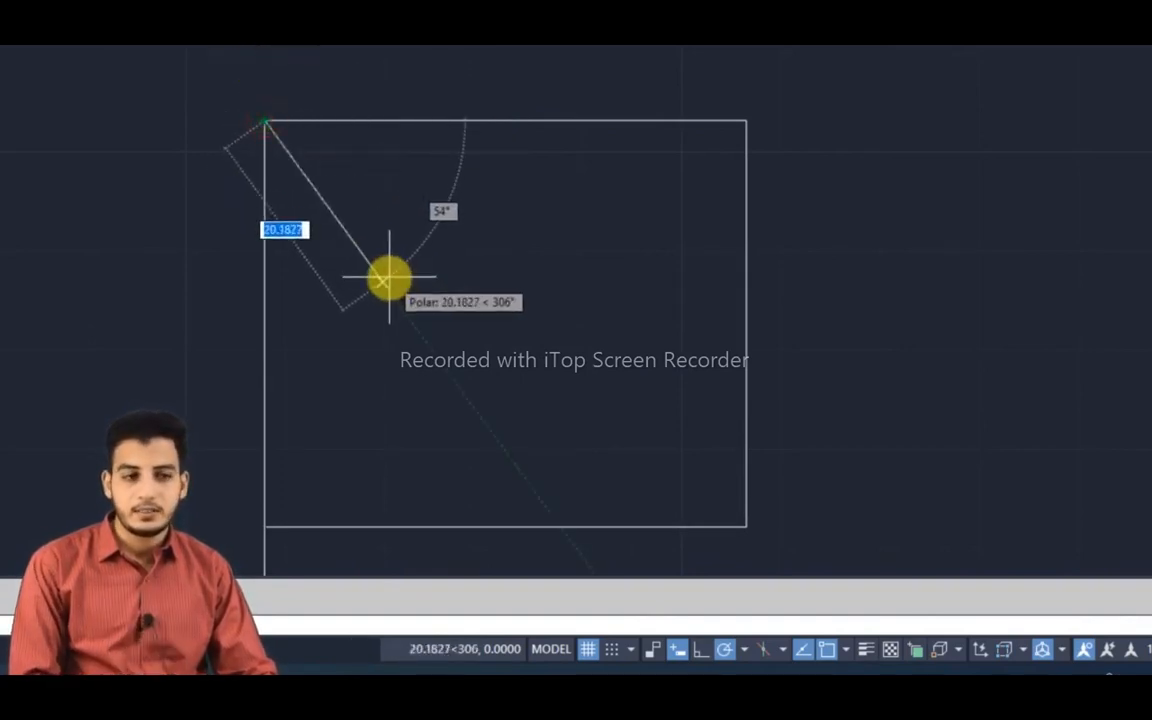
click(741, 523)
key(Escape)
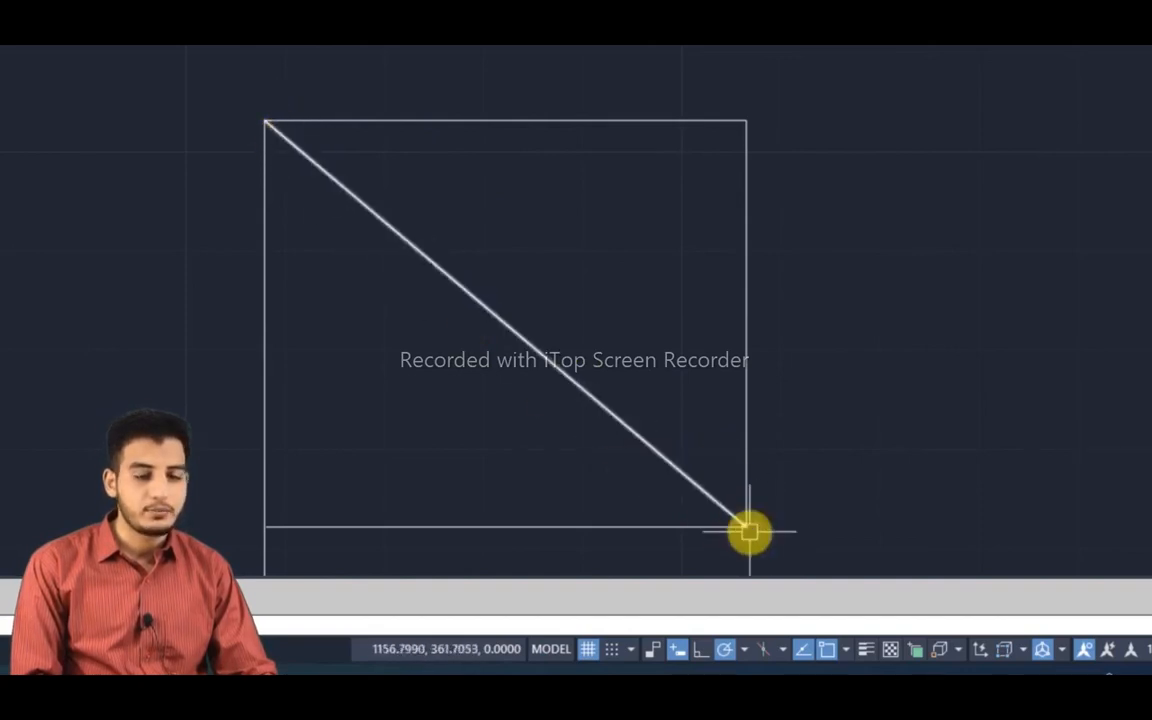
Turn off the Endpoint object snap and test the Line command's snapping at the rectangle's corners
mouse_move(815, 401)
middle_down()
mouse_move(761, 267)
mouse_move(756, 226)
mouse_move(774, 215)
middle_up()
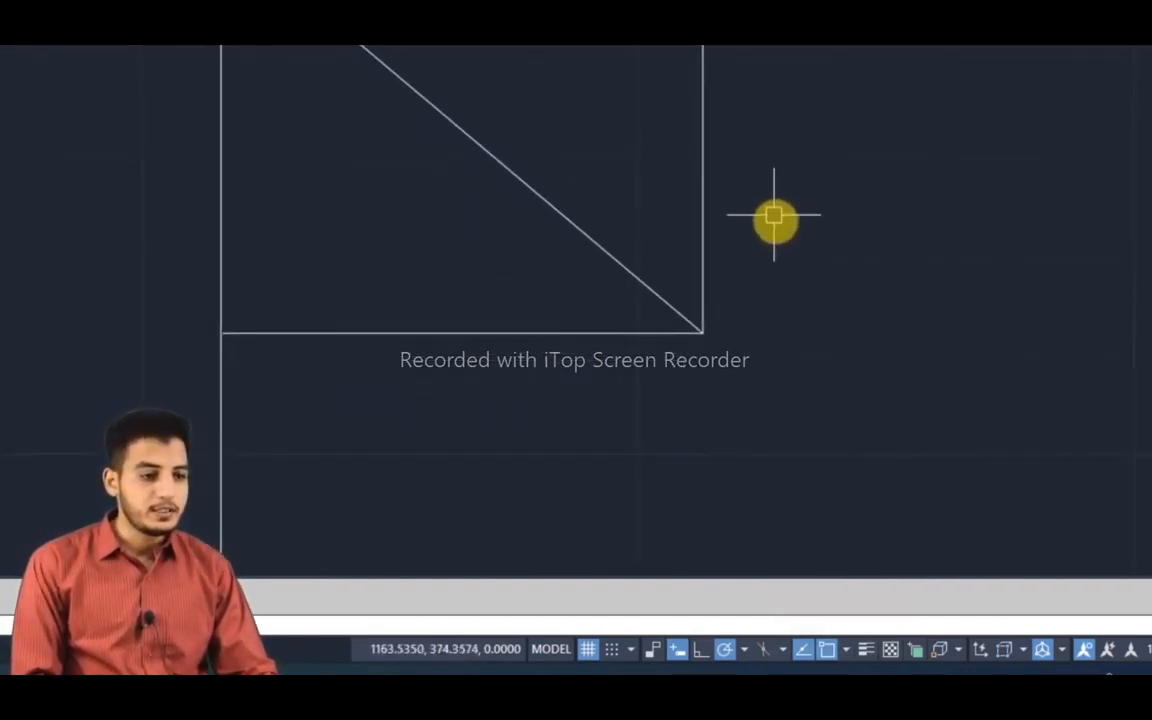
click(846, 650)
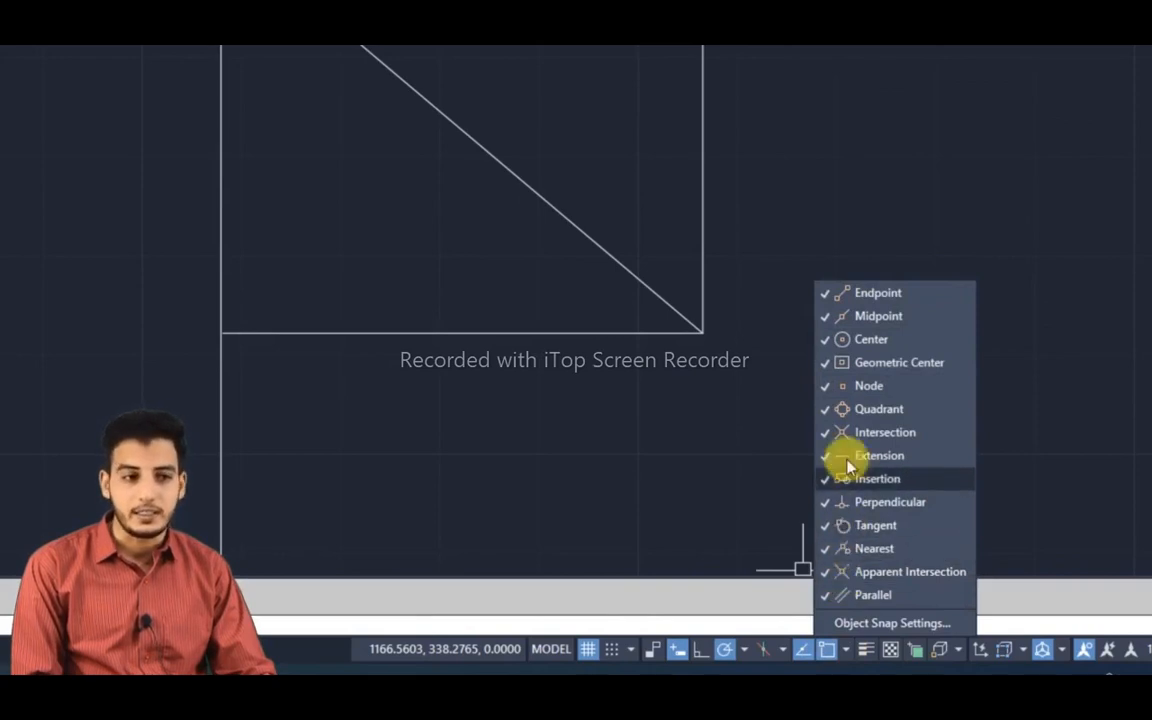
click(862, 296)
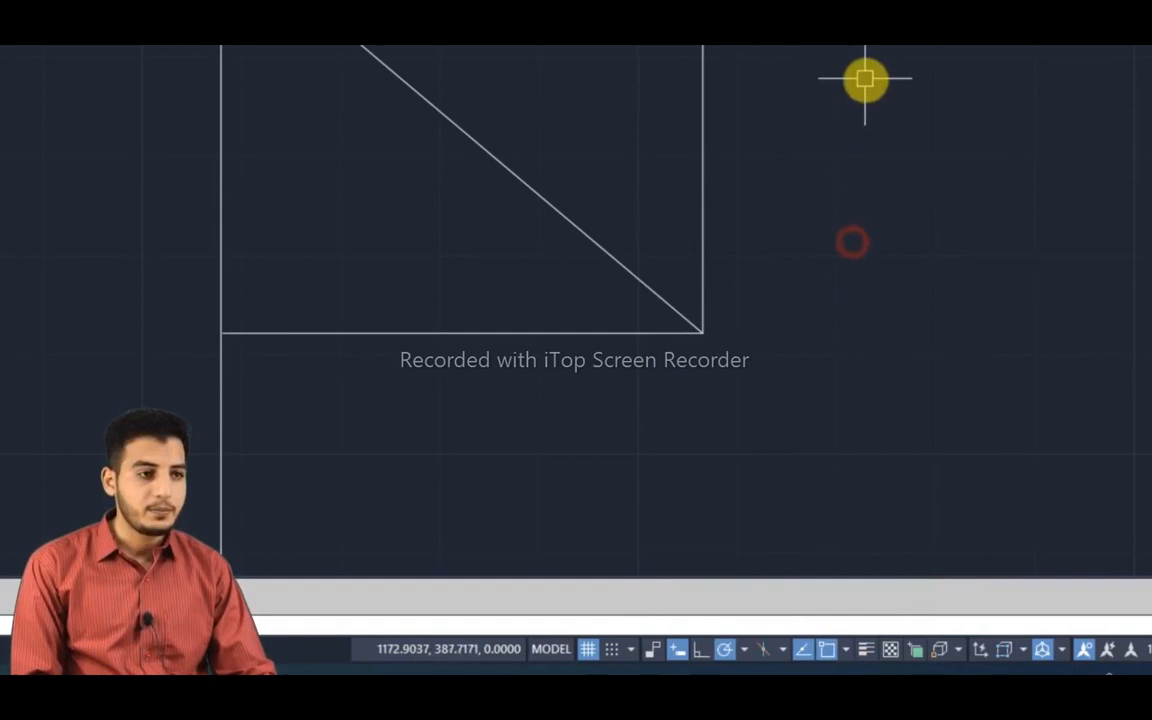
text(l)
key(Return)
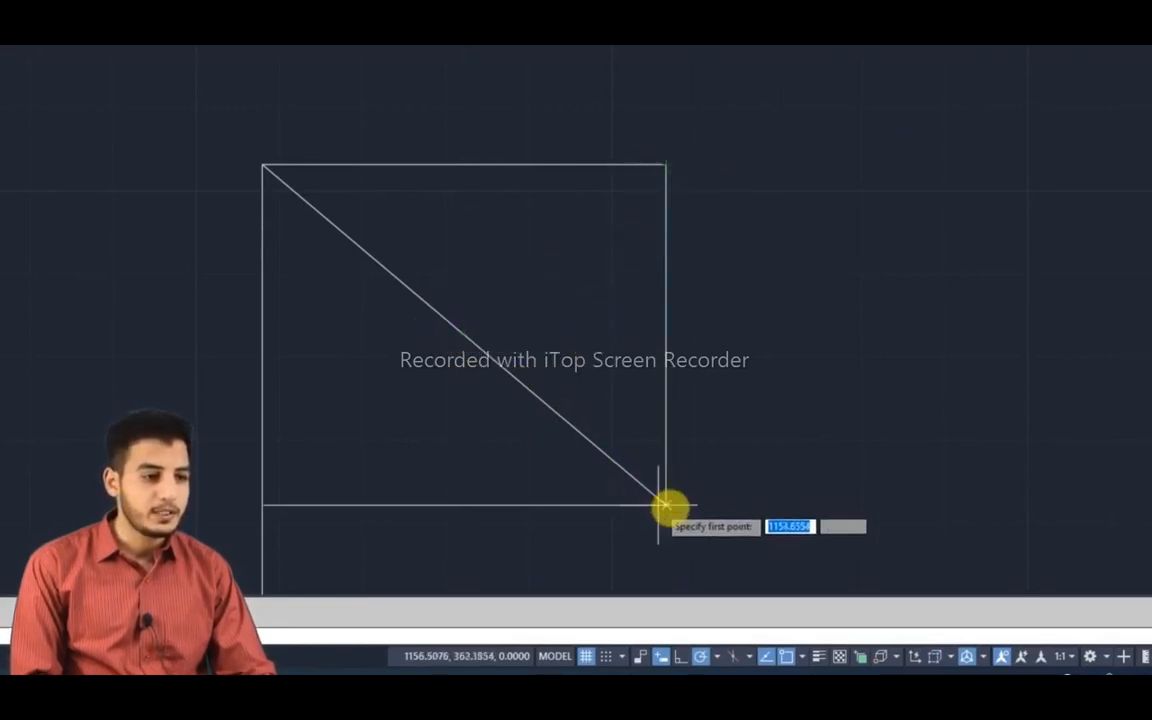
key(Escape)
Draw a single, slightly sloping line in the empty area to the right of the rectangle
key(l)
key(Return)
click(757, 181)
click(971, 172)
key(Escape)
Check with the Line command which object snap is offered at the end of the new sloping line
middle_drag(974, 224, 838, 306)
scroll(840, 290, up, 4)
middle_drag(756, 280, 750, 305)
key(l)
key(Return)
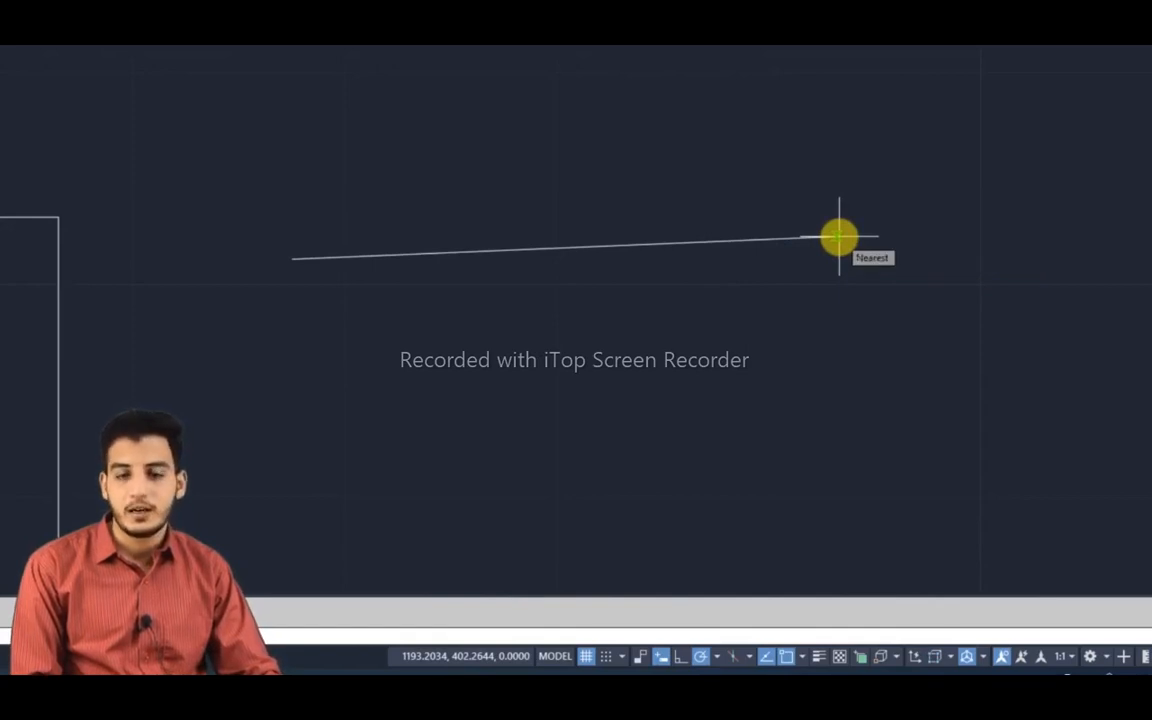
Enable all object snap modes in the drafting settings, including the Endpoint snap
click(802, 658)
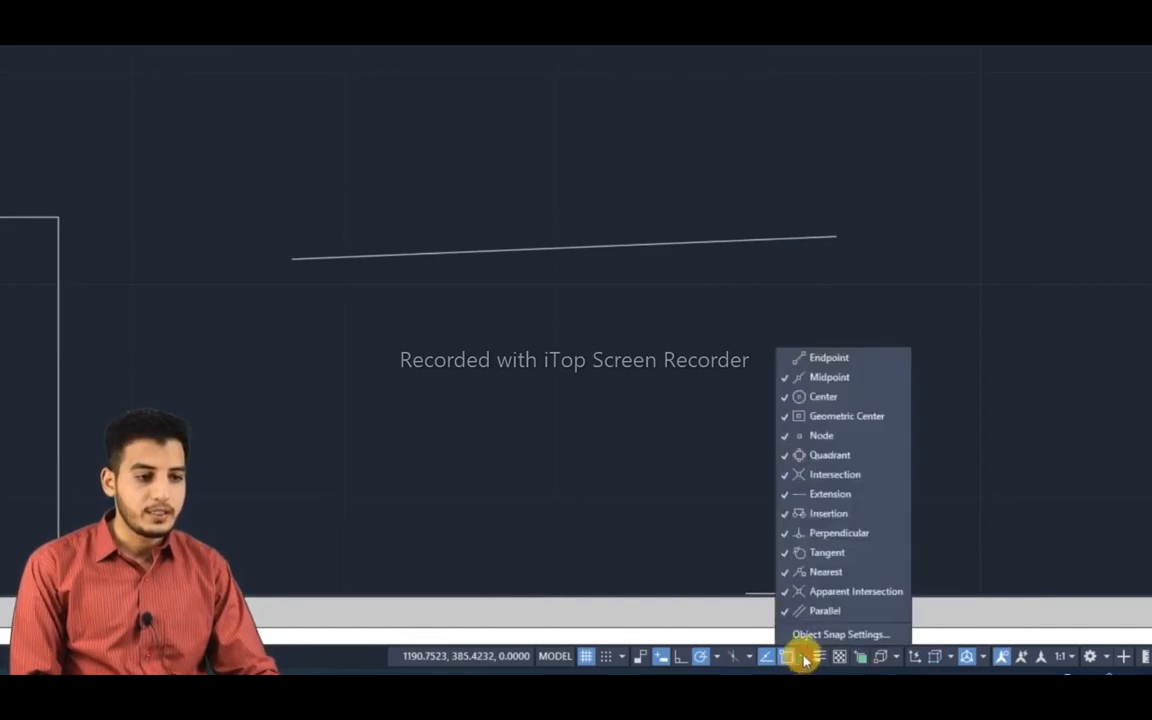
click(812, 640)
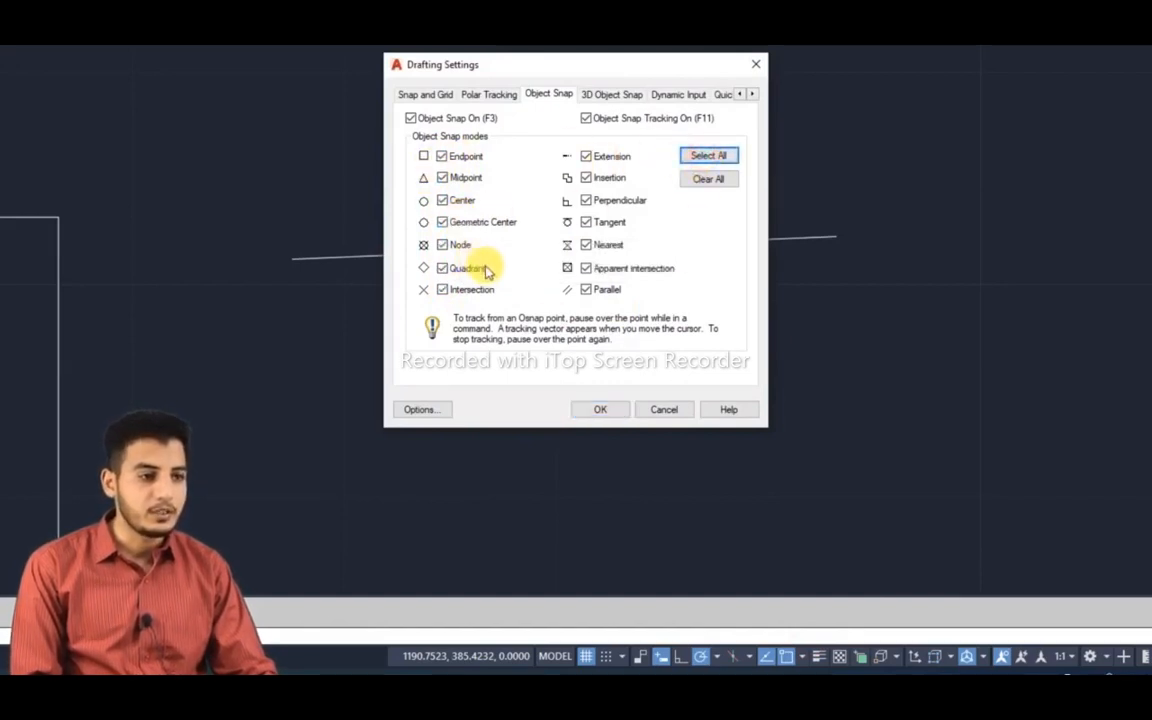
click(582, 412)
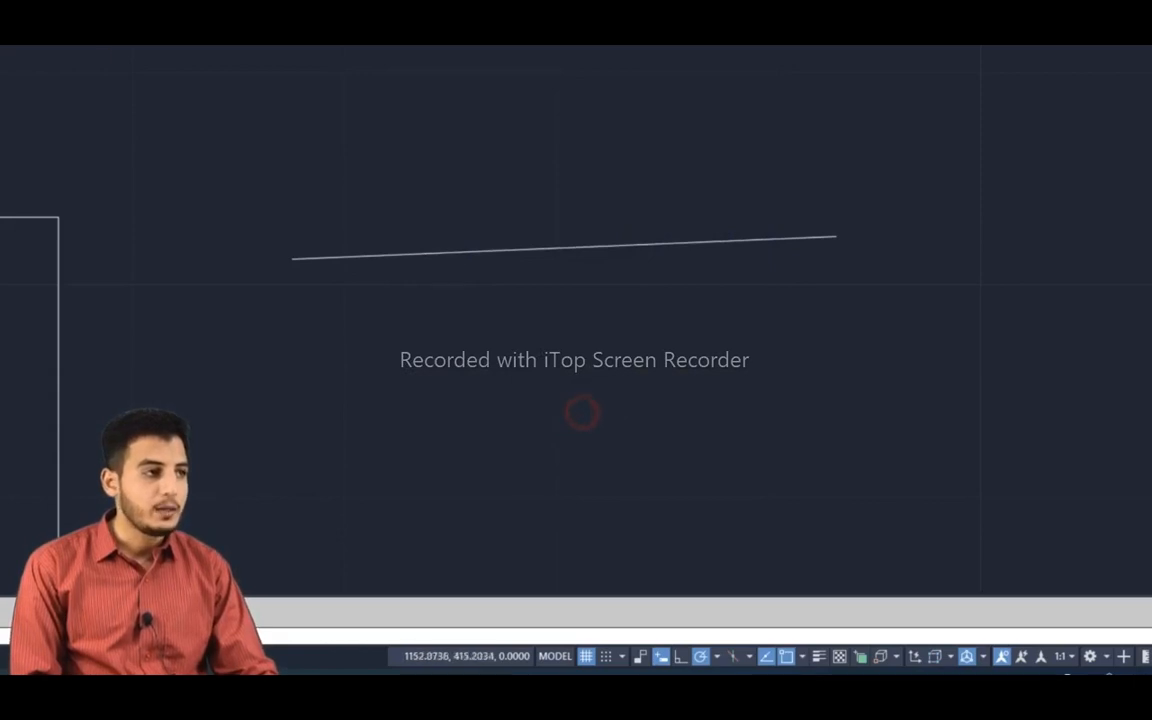
Draw a large circle centred below the sloping line so that it crosses the line twice
text(c)
key(Return)
click(646, 368)
click(465, 452)
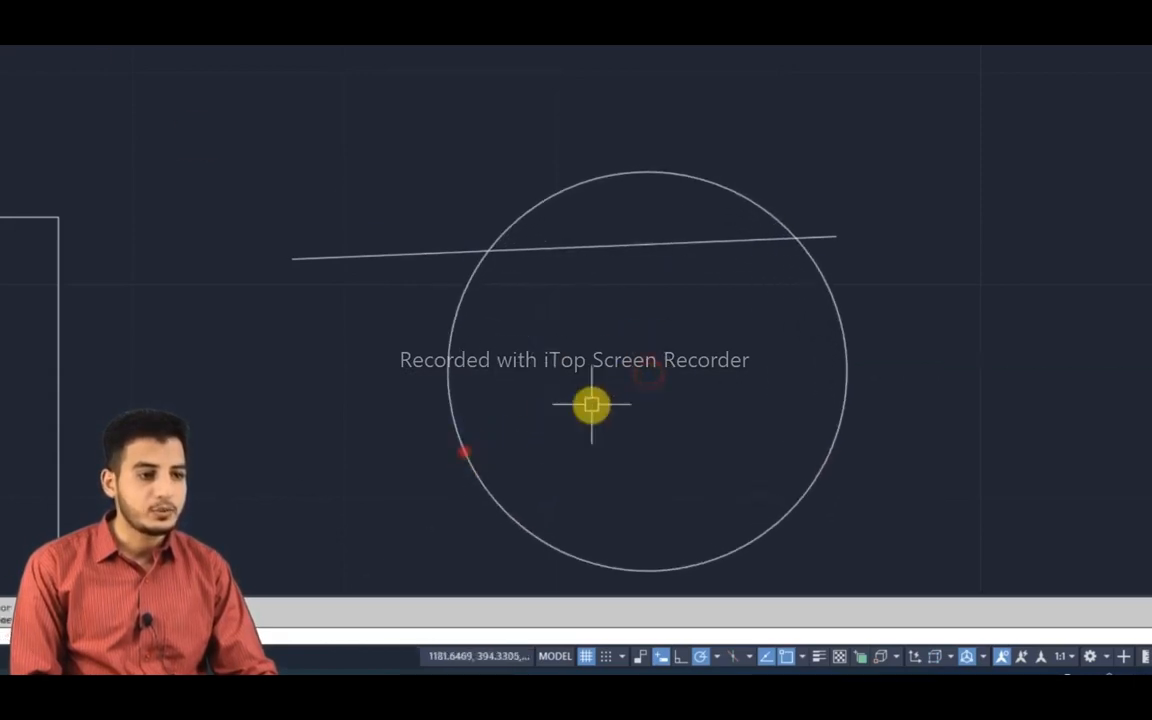
Test which object snaps are offered on the new circle, without drawing anything
middle_drag(628, 344, 608, 316)
key(Return)
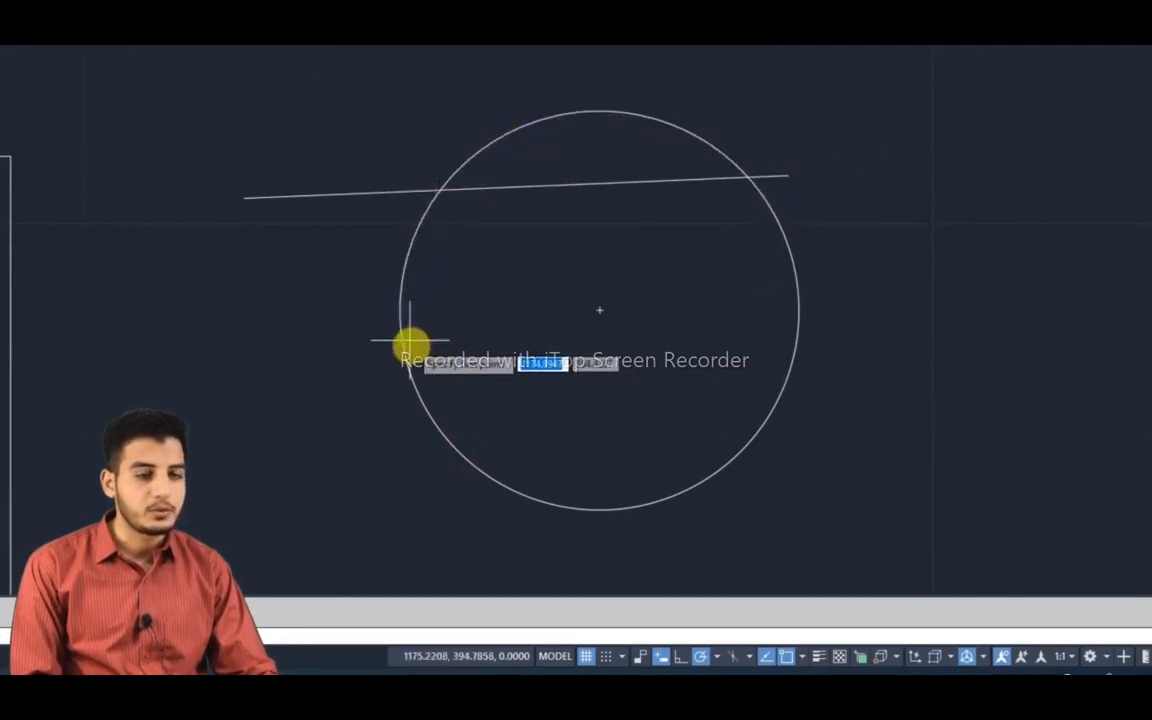
key(Escape)
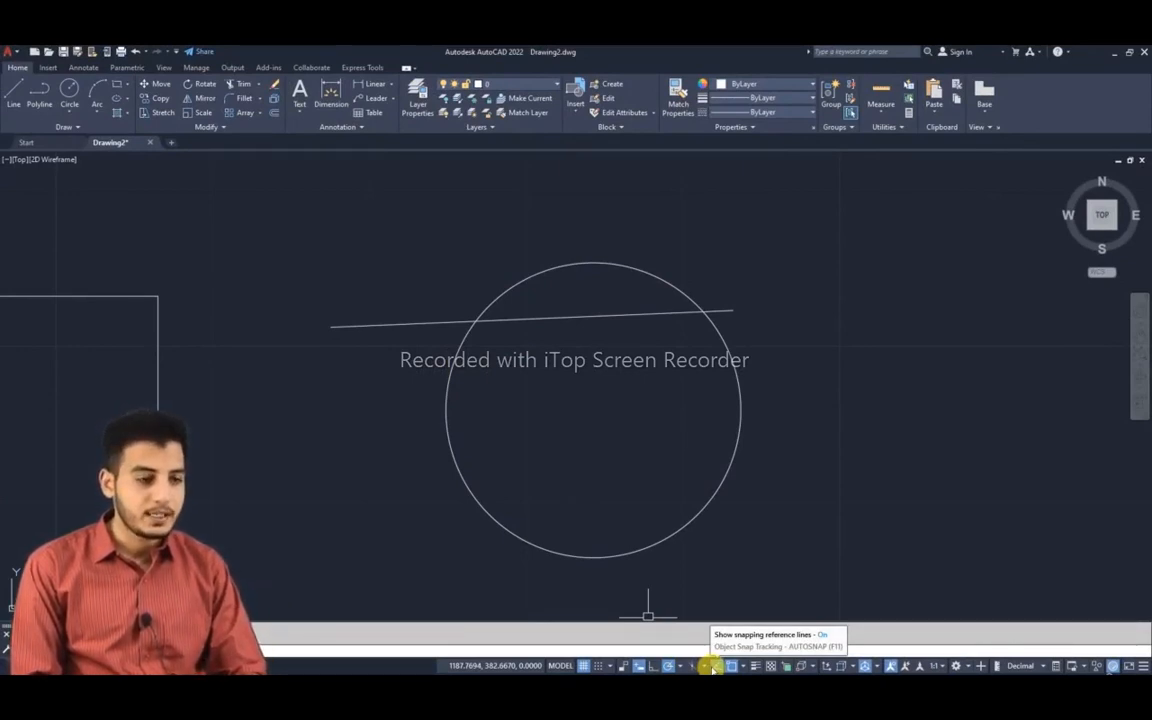
Draw a line to the circle's center from a point tracked directly below the sloping line's left endpoint, level with the circle's bottom
mouse_move(652, 427)
middle_down()
mouse_move(756, 378)
mouse_move(682, 371)
middle_up()
scroll(751, 368, down, 2)
scroll(682, 371, up, 2)
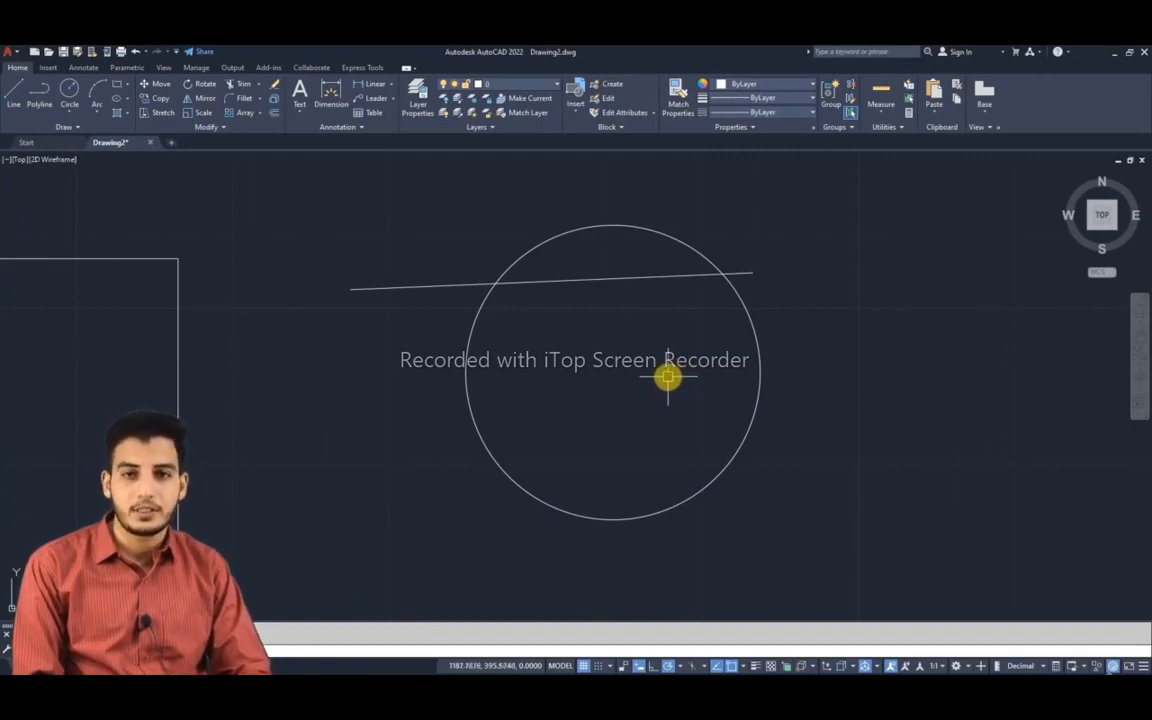
click(12, 97)
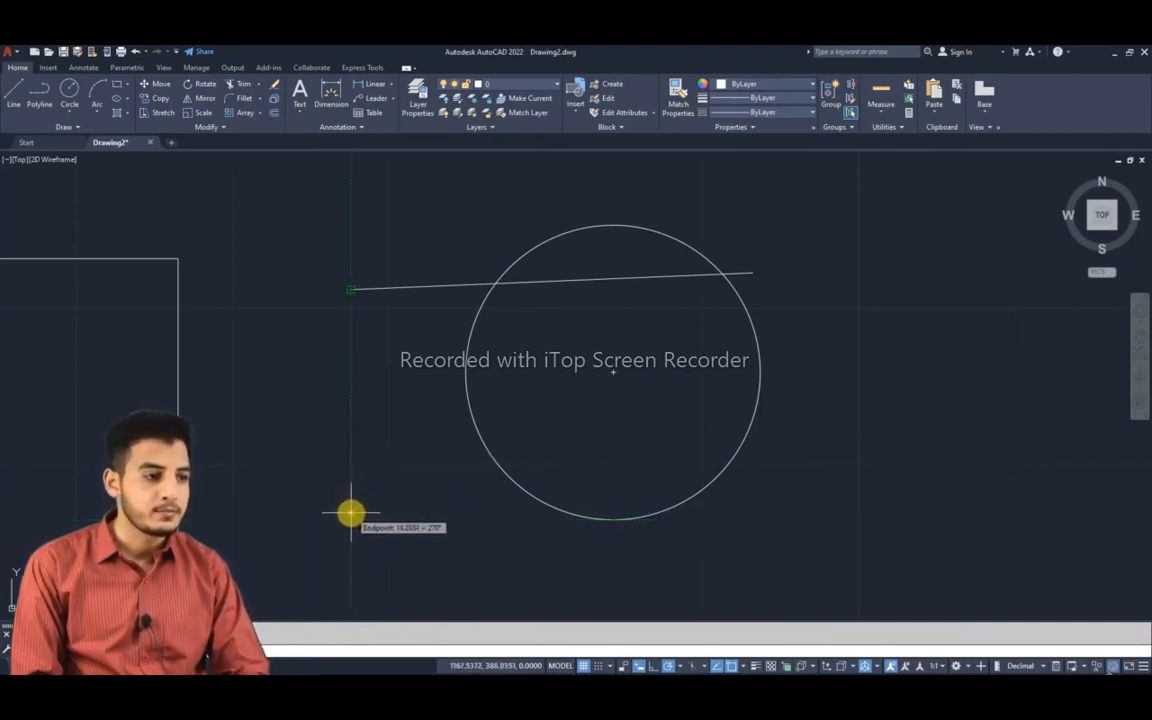
click(349, 517)
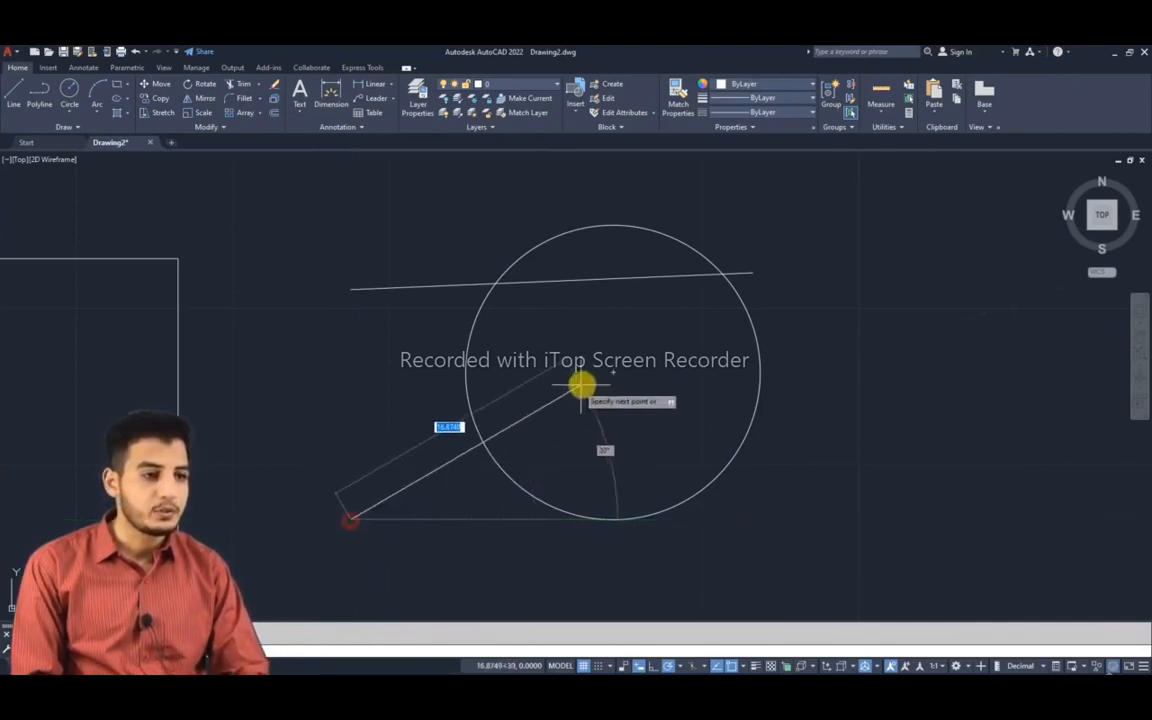
click(612, 372)
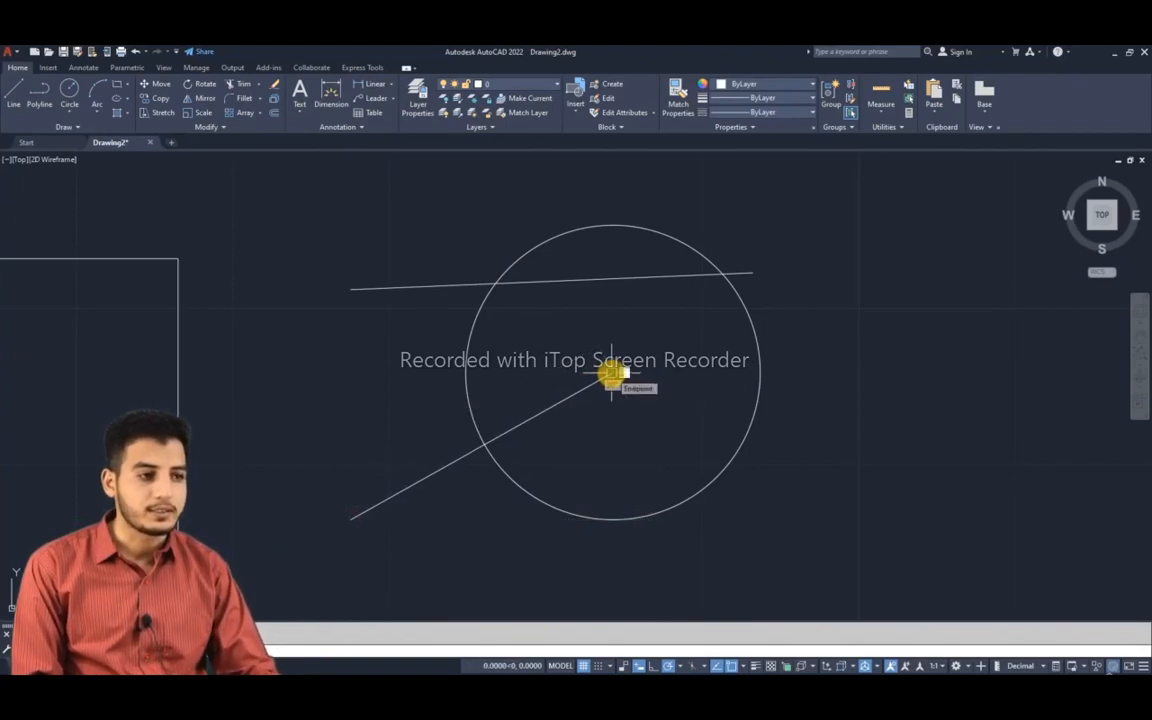
key(Escape)
Draw a line from the point tracked level with the diagonal's midpoint and below the radial line's outer end to the rectangle's lower-right corner
scroll(483, 362, down, 3)
mouse_move(368, 383)
middle_down()
mouse_move(583, 352)
mouse_move(689, 273)
middle_up()
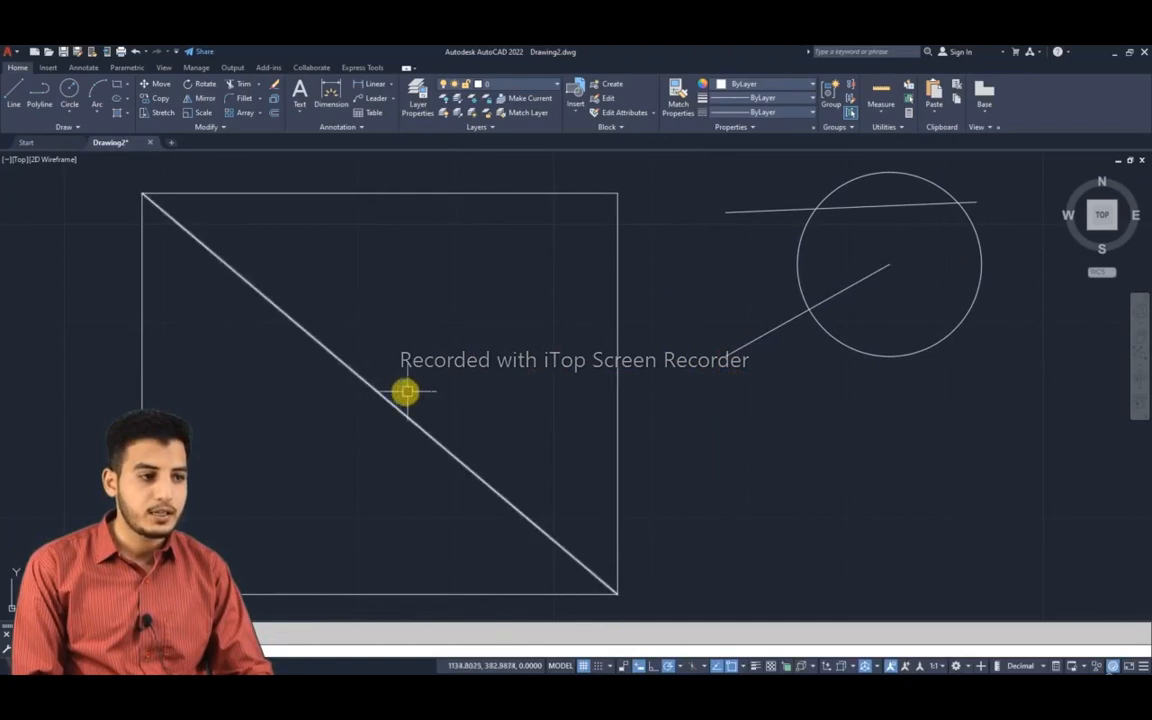
scroll(712, 407, up, 4)
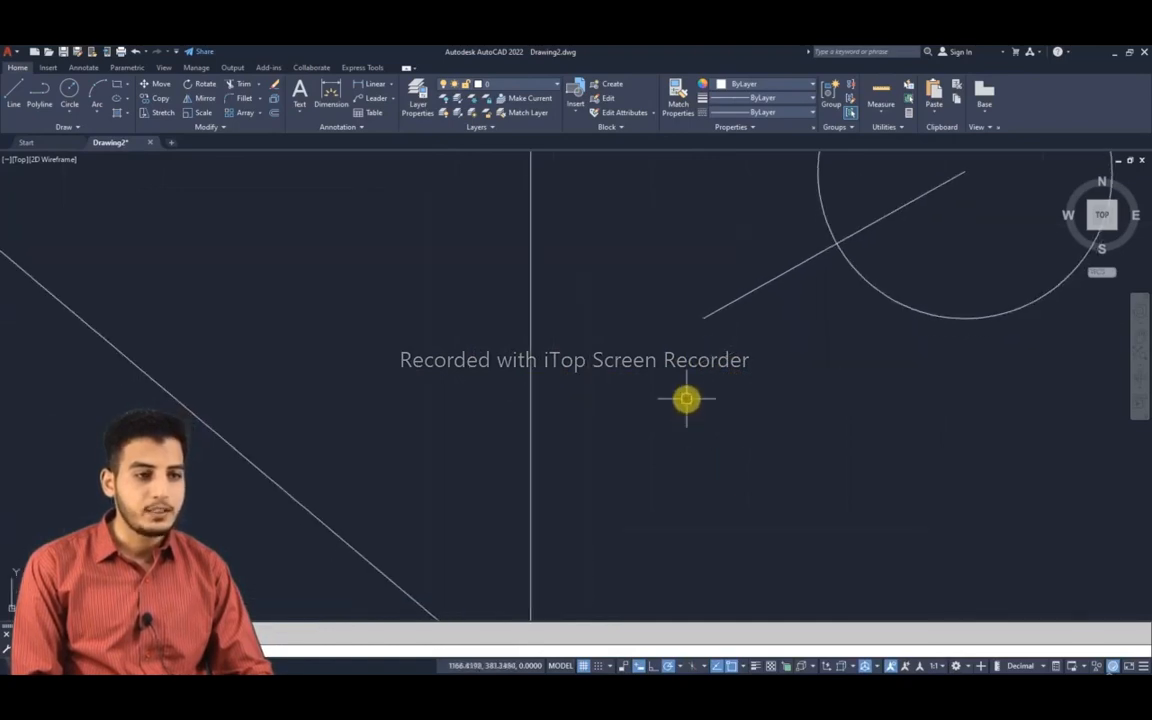
text(l)
key(Return)
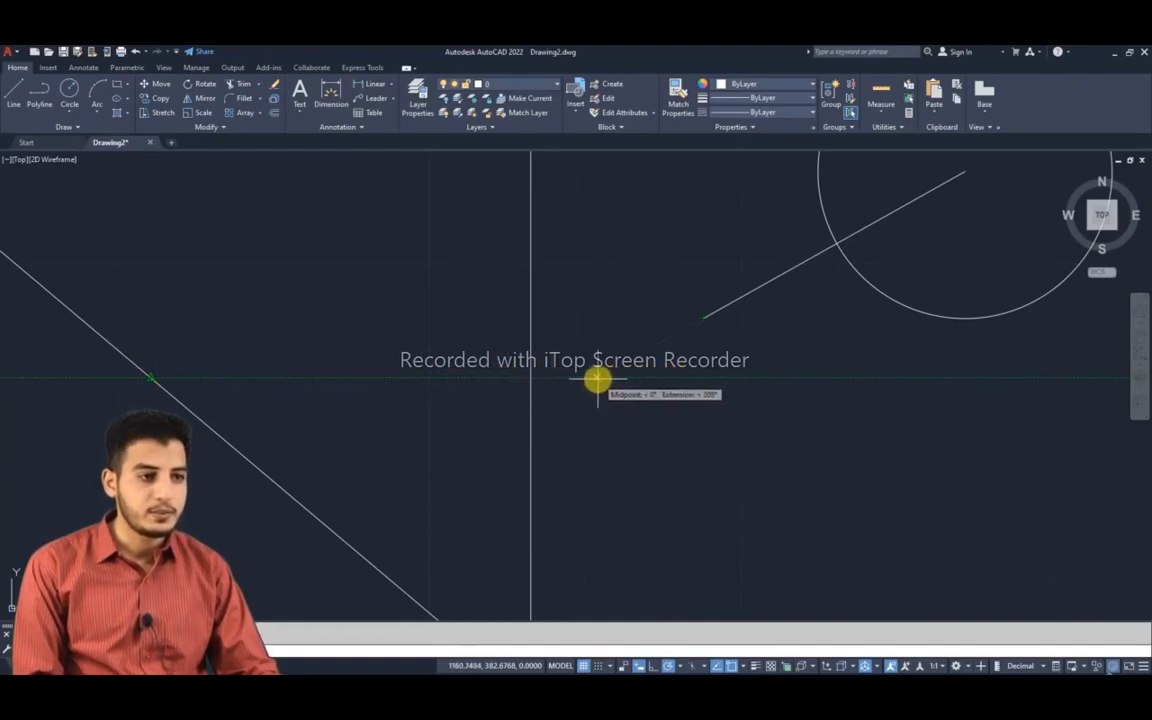
click(703, 378)
scroll(640, 410, down, 2)
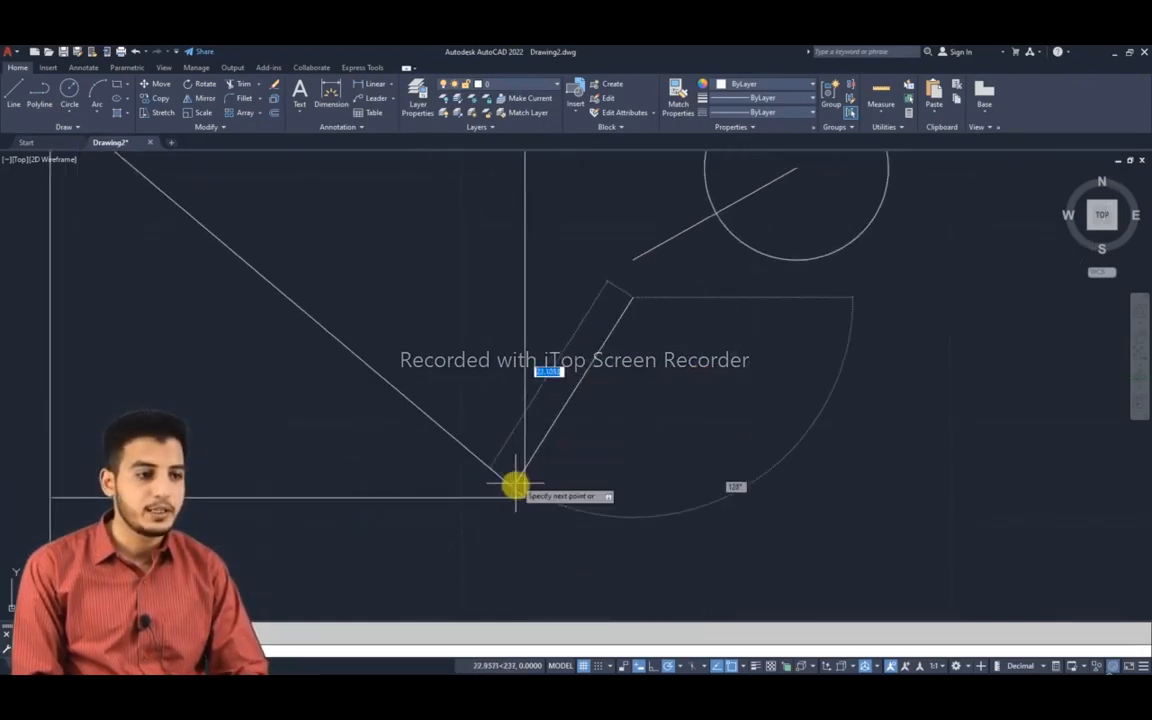
click(525, 497)
right_click(525, 496)
middle_drag(609, 368, 552, 512)
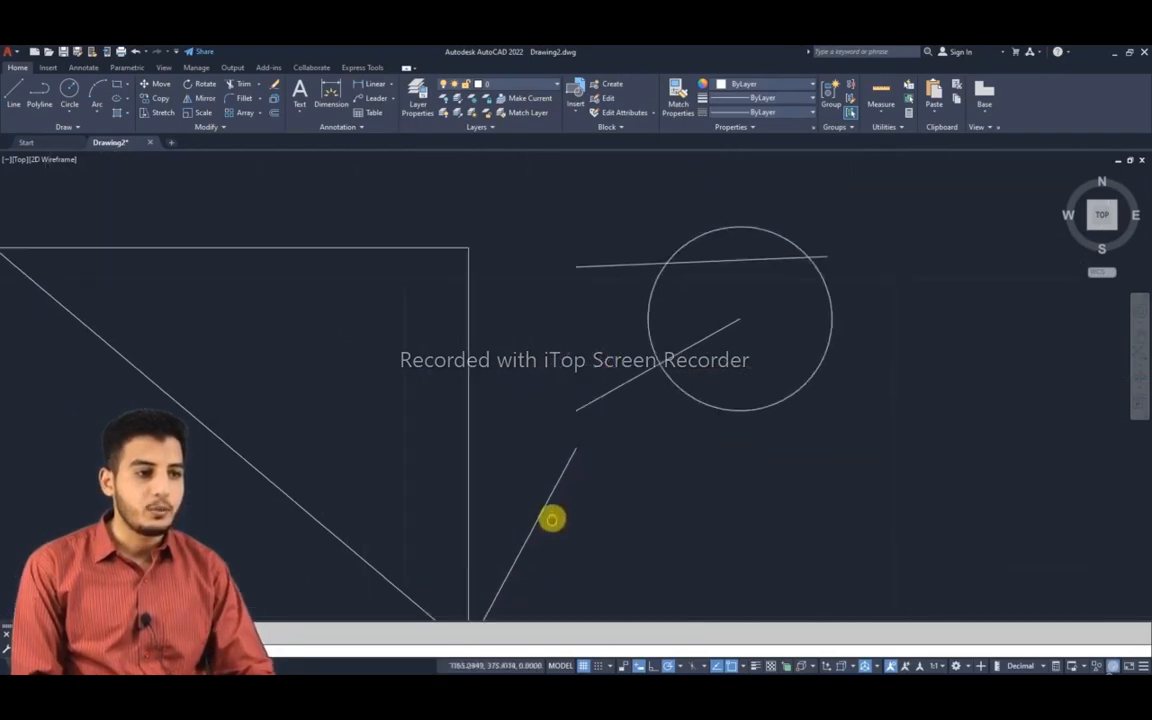
scroll(560, 480, up, 2)
middle_drag(625, 452, 600, 484)
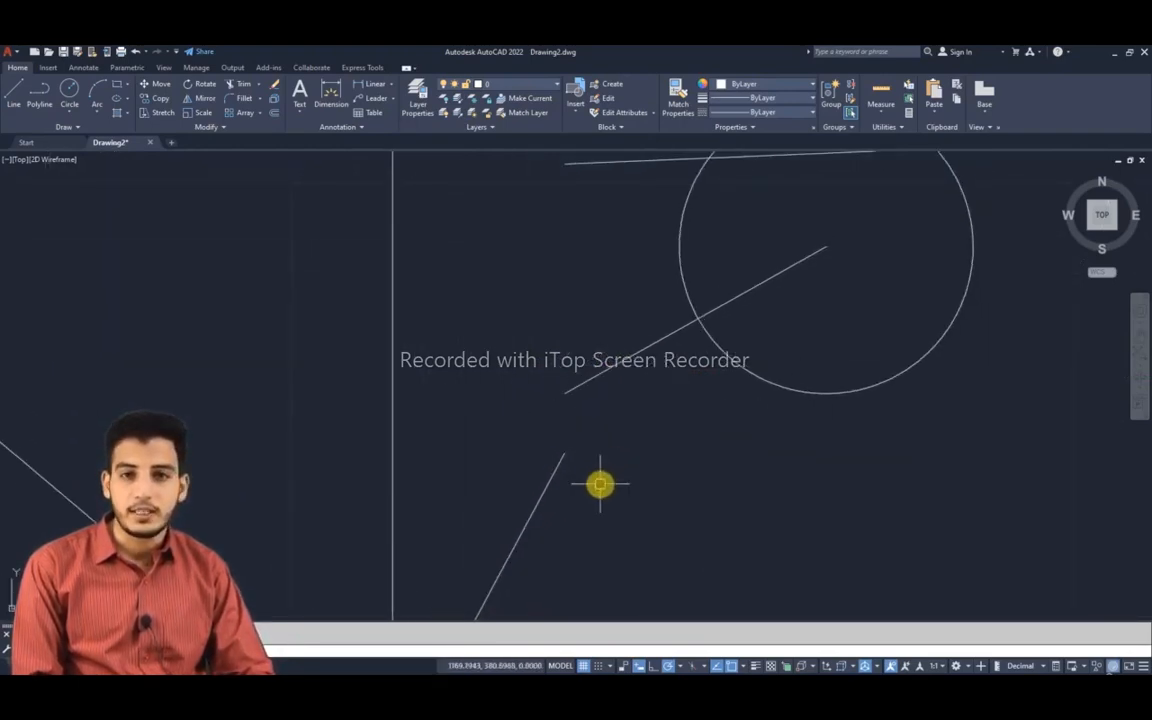